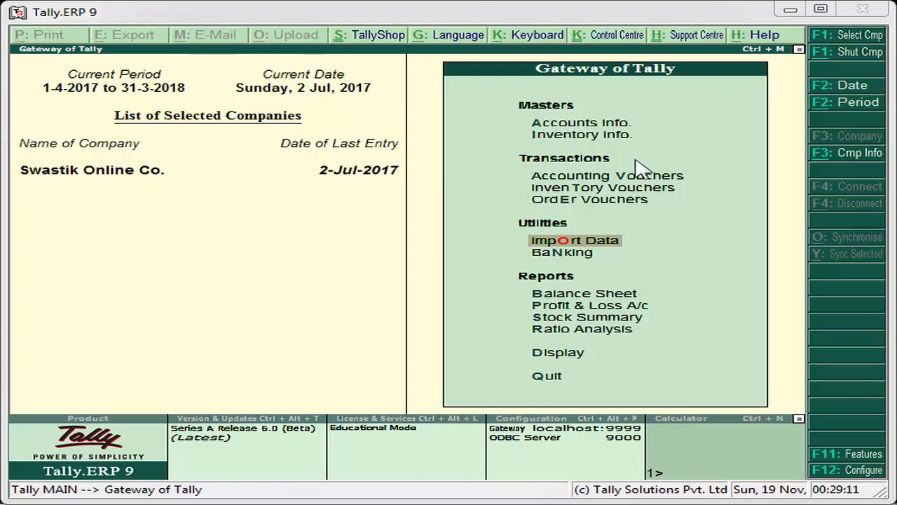
- Open the Statutory & Taxation settings in the company features of Swastik Online Co
{"action": "key", "text": "Up"}
{"action": "key", "text": "Up"}
{"action": "key", "text": "Up"}
{"action": "key", "text": "Up"}
{"action": "key", "text": "Up"}
{"action": "key", "text": "F11"}
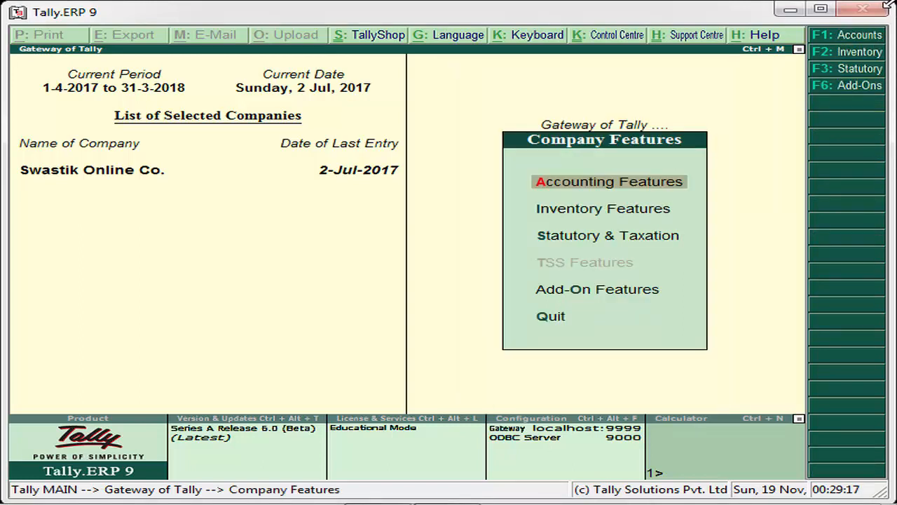
{"action": "key", "text": "Down"}
{"action": "key", "text": "Down"}
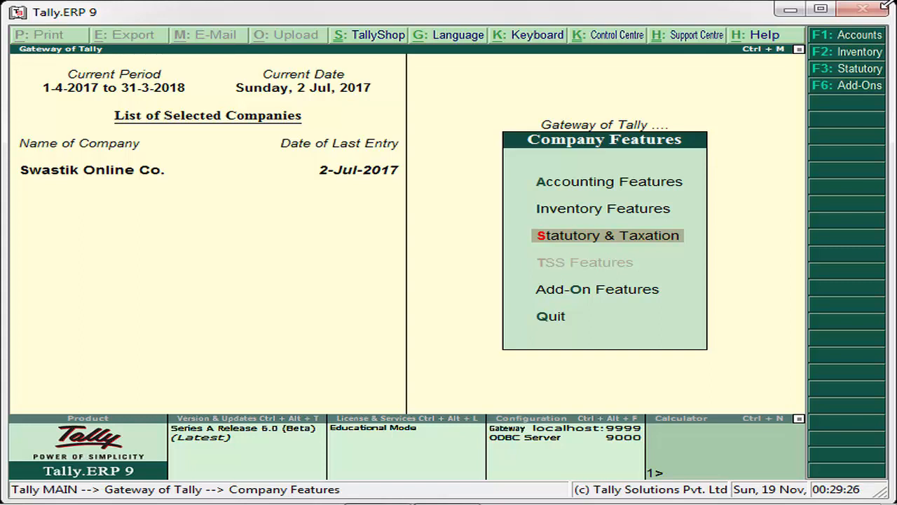
{"action": "key", "text": "Return"}
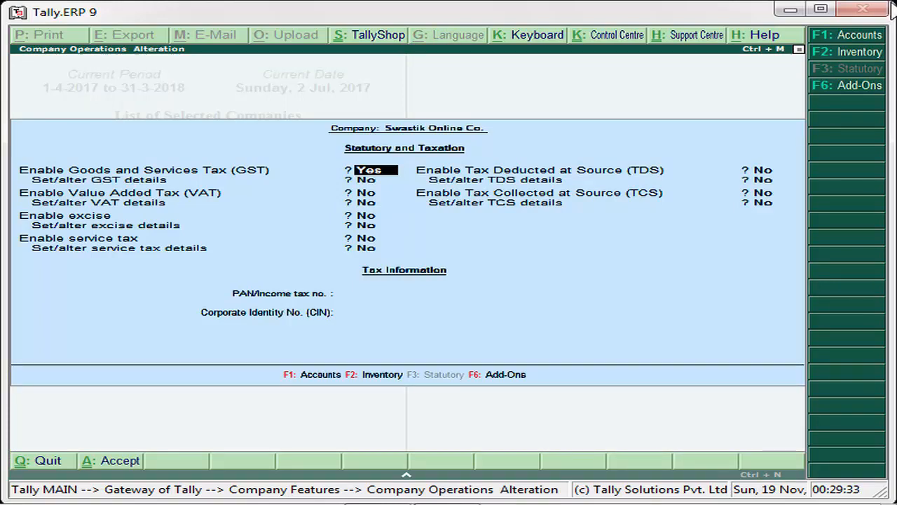
- Keep Goods and Services Tax enabled and set the option to set/alter GST details to Yes
{"action": "key", "text": "Return"}
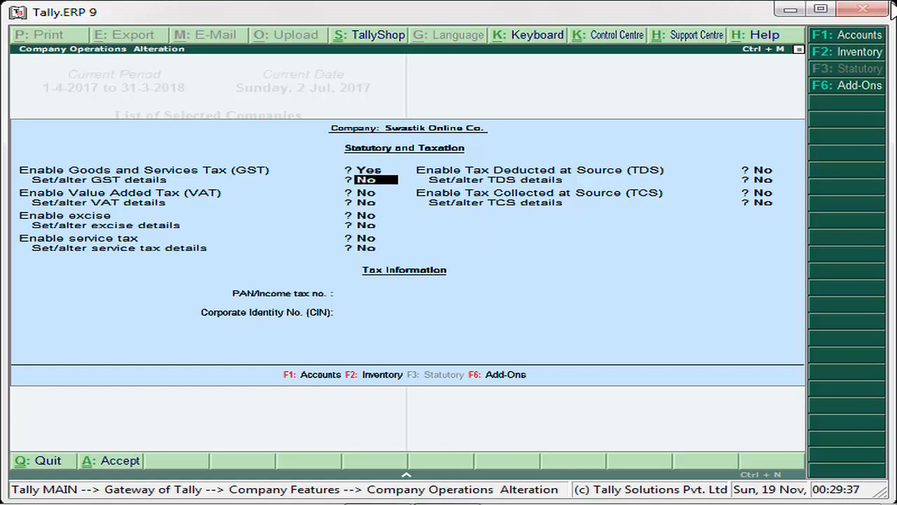
{"action": "type", "text": "y"}
{"action": "key", "text": "Return"}
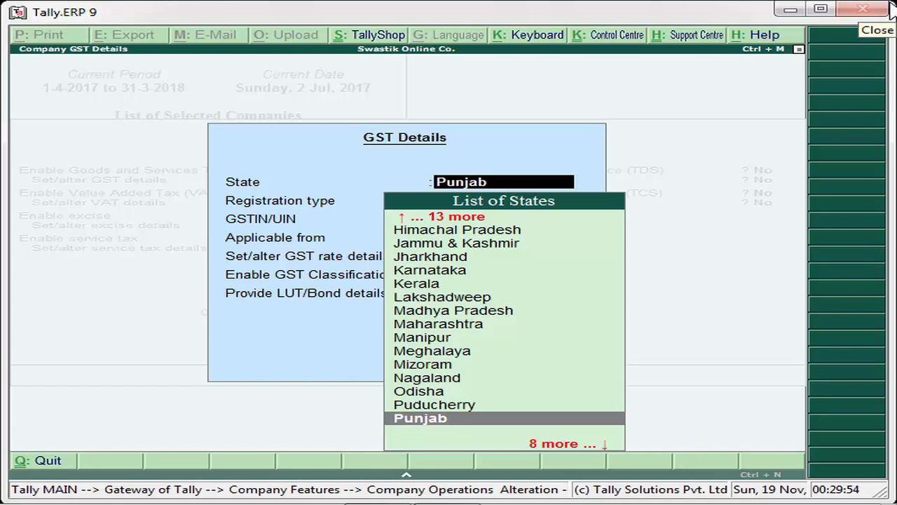
- Keep Punjab, Regular registration, the existing GSTIN and 1-Jul-2017 as the applicable date, and set the option to set/alter GST rate details to Yes
{"action": "key", "text": "Return"}
{"action": "key", "text": "Return"}
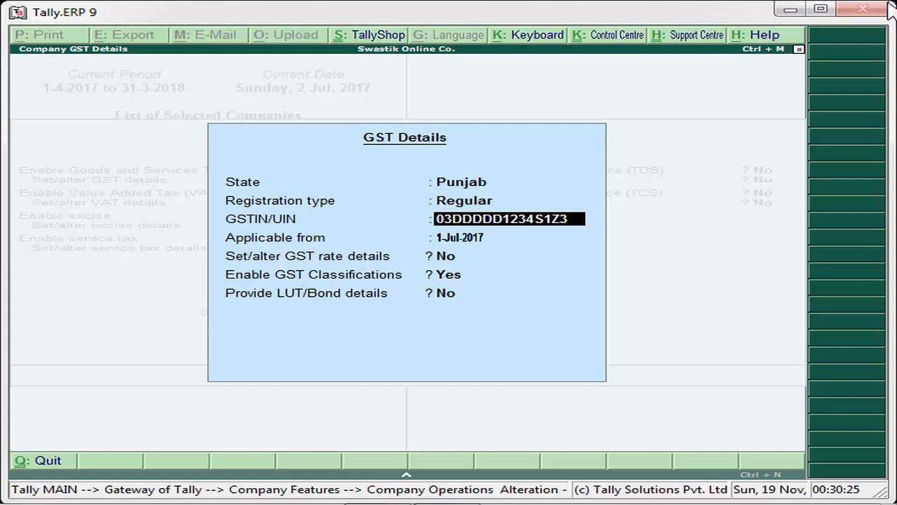
{"action": "key", "text": "Return"}
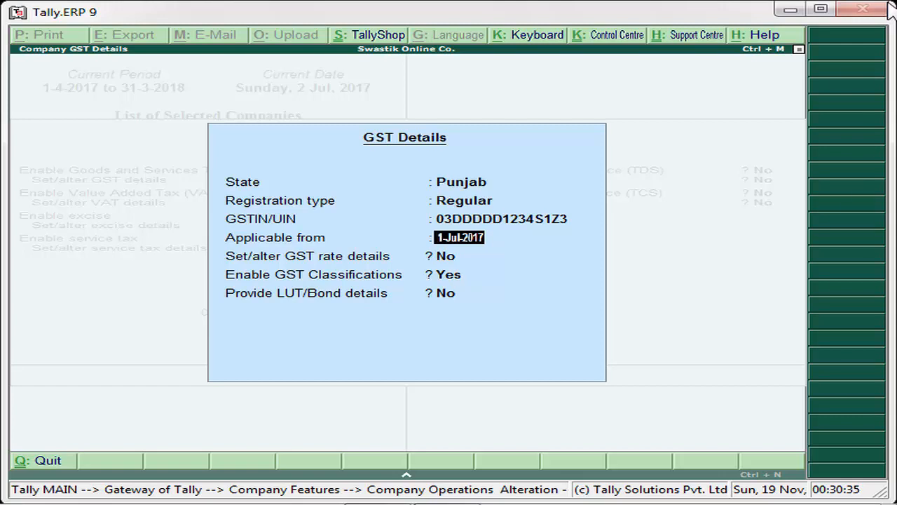
{"action": "key", "text": "Return"}
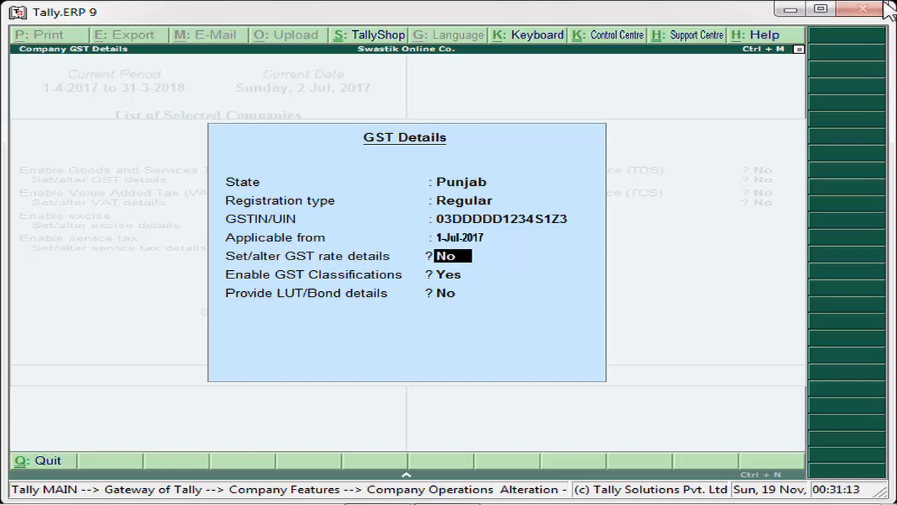
{"action": "type", "text": "y"}
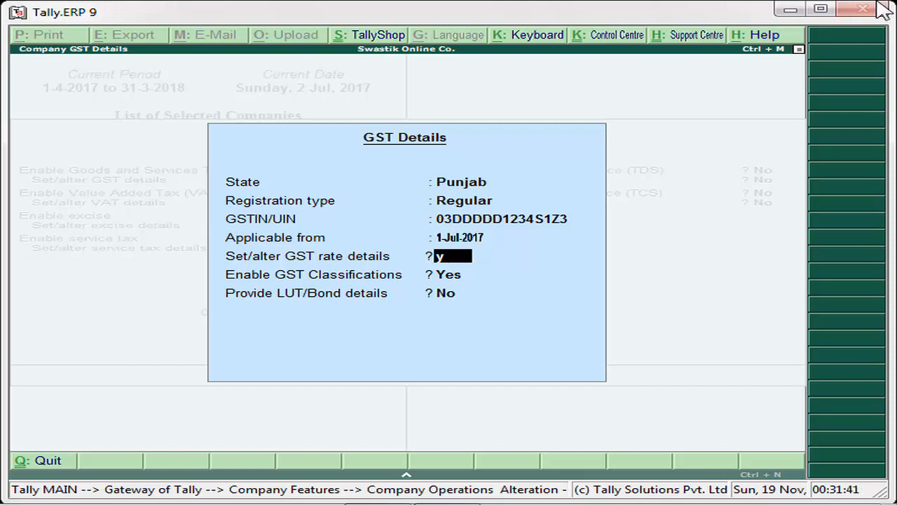
{"action": "key", "text": "Return"}
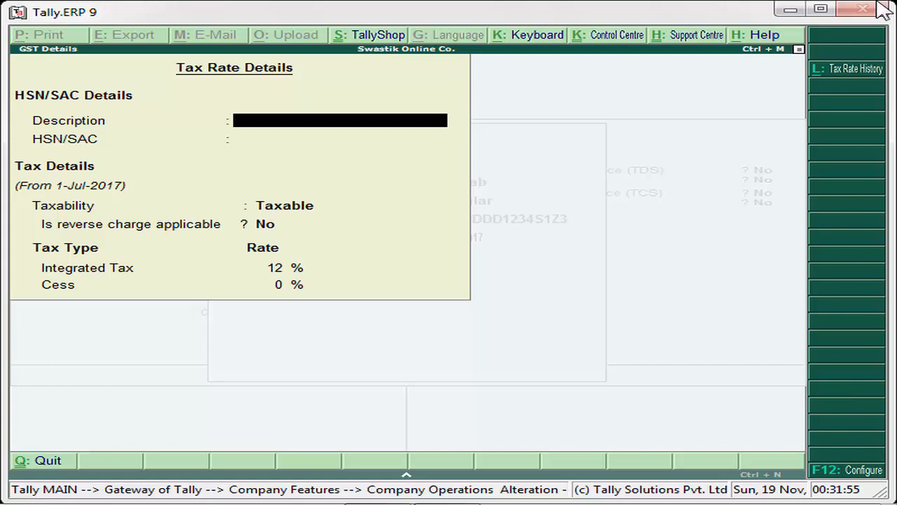
- Leave the description and HSN/SAC blank in the company's tax rate details, keeping Taxable with no reverse charge
{"action": "key", "text": "Return"}
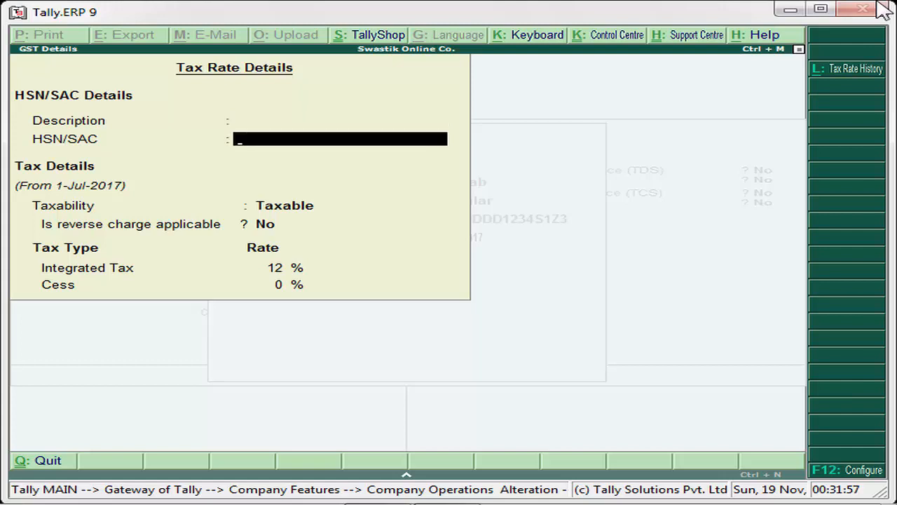
{"action": "key", "text": "Up"}
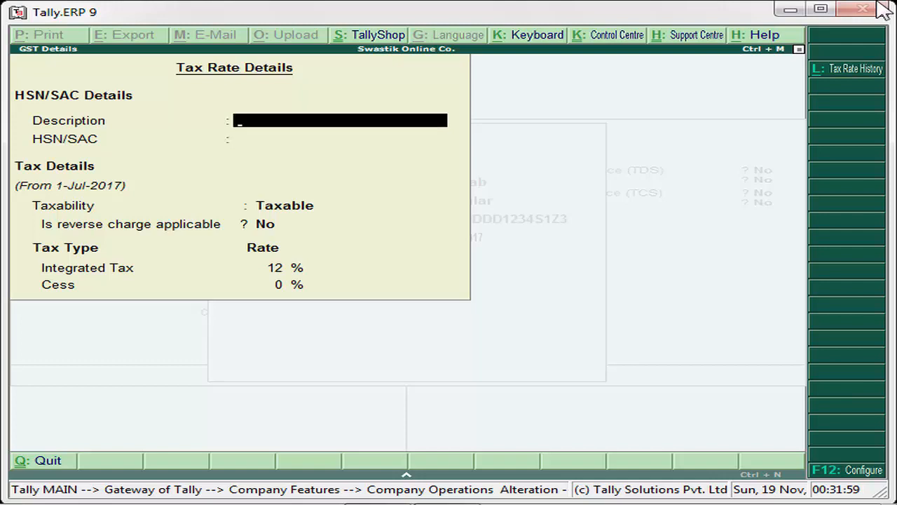
{"action": "key", "text": "Return"}
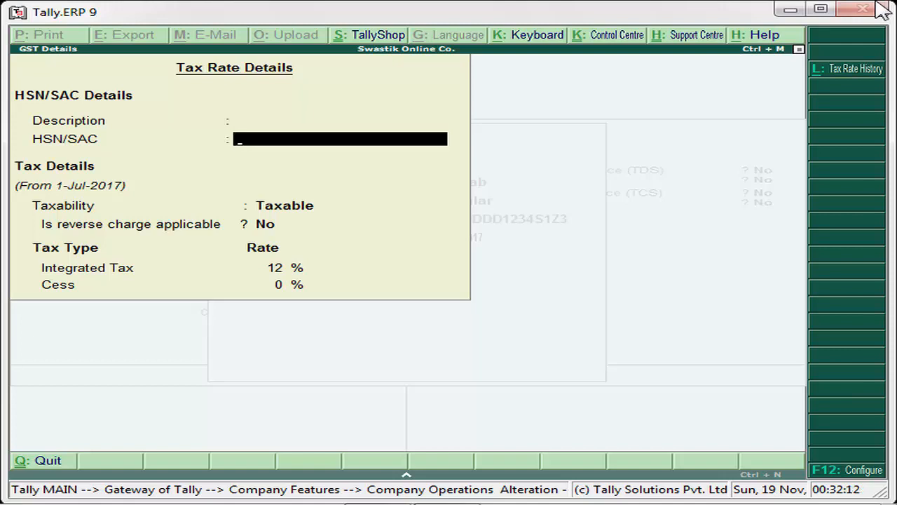
{"action": "key", "text": "Return"}
{"action": "key", "text": "Return"}
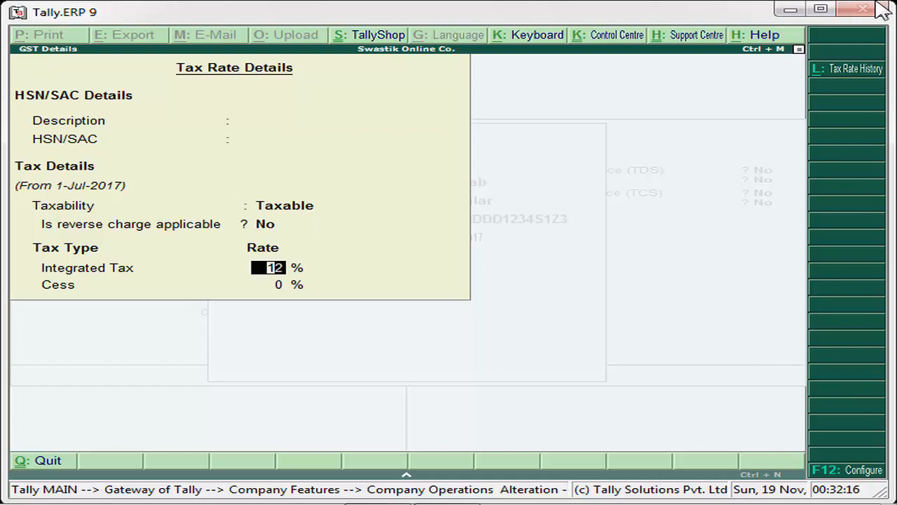
- Review the taxability options, keep Taxable without reverse charge, and accept 12% Integrated Tax and 0% Cess
{"action": "key", "text": "BackSpace"}
{"action": "key", "text": "BackSpace"}
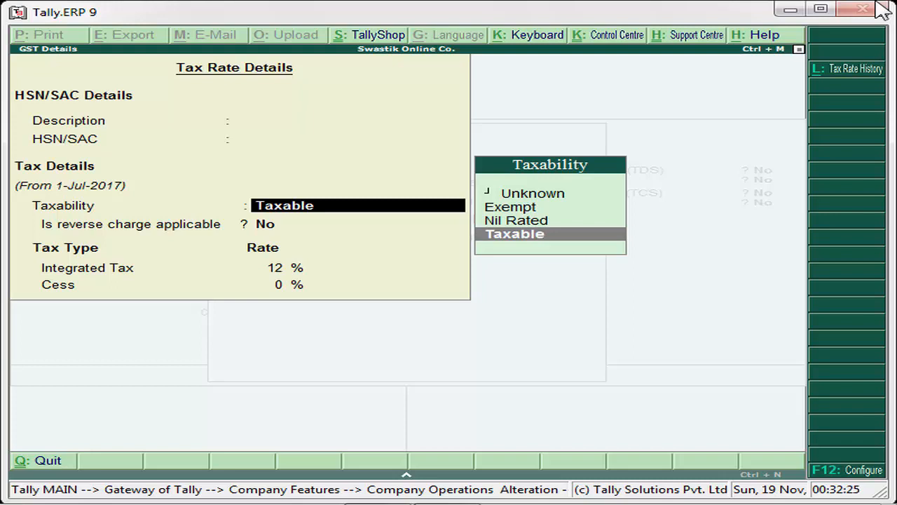
{"action": "key", "text": "Up"}
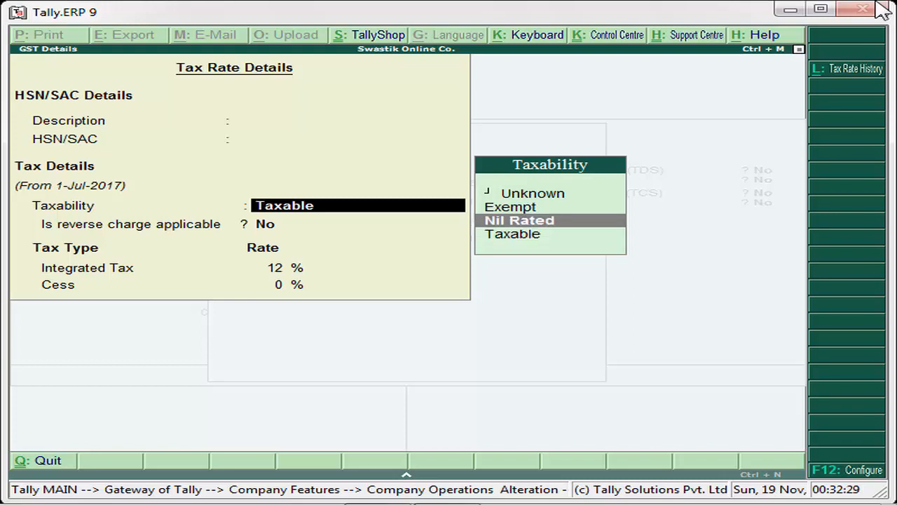
{"action": "key", "text": "Up"}
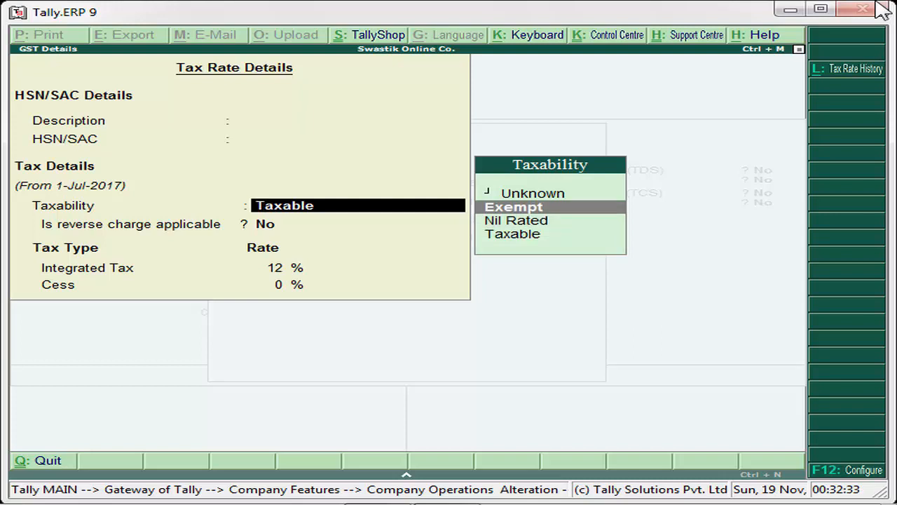
{"action": "key", "text": "Down"}
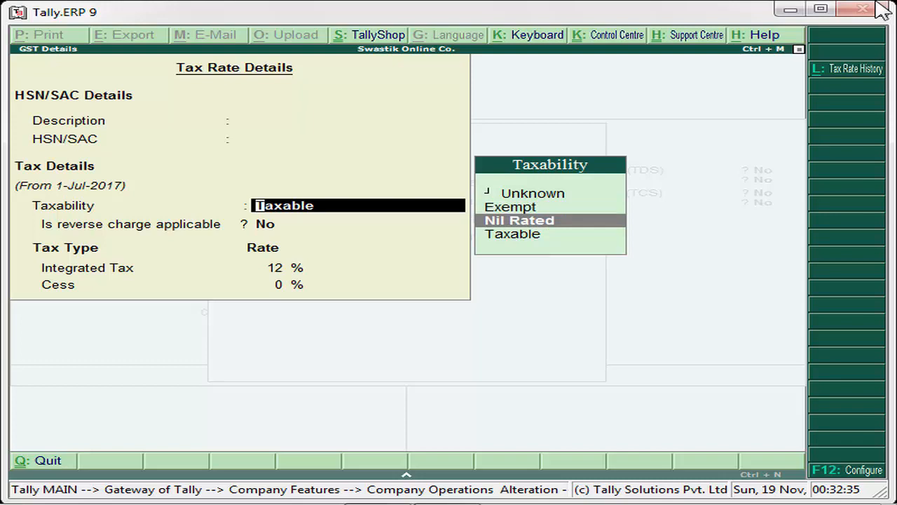
{"action": "key", "text": "Down"}
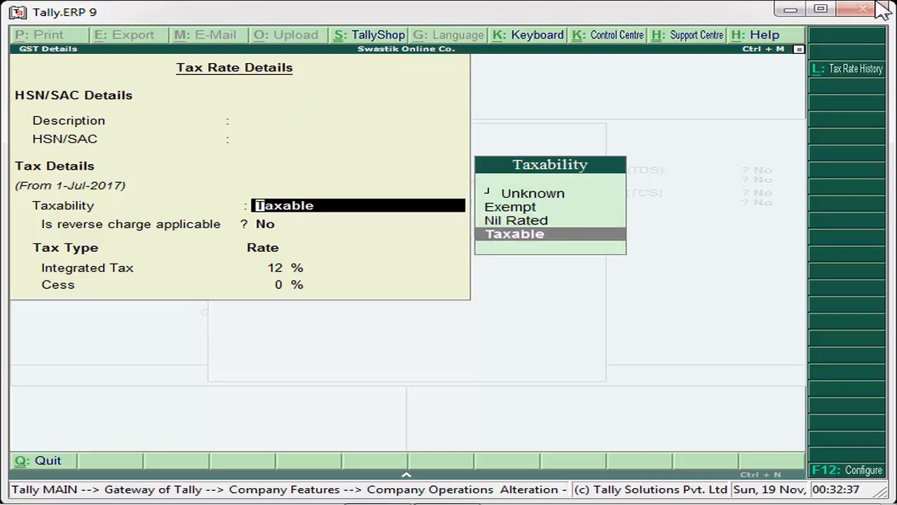
{"action": "key", "text": "Return"}
{"action": "key", "text": "Return"}
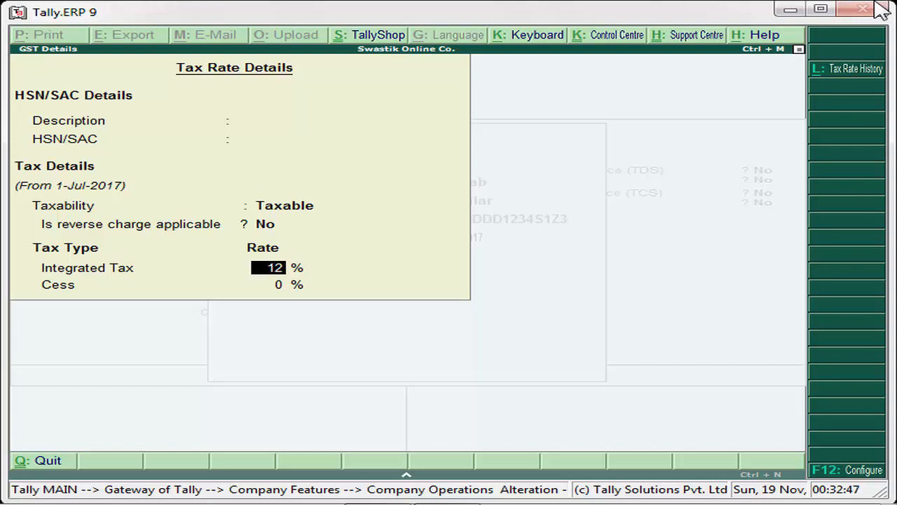
{"action": "key", "text": "Return"}
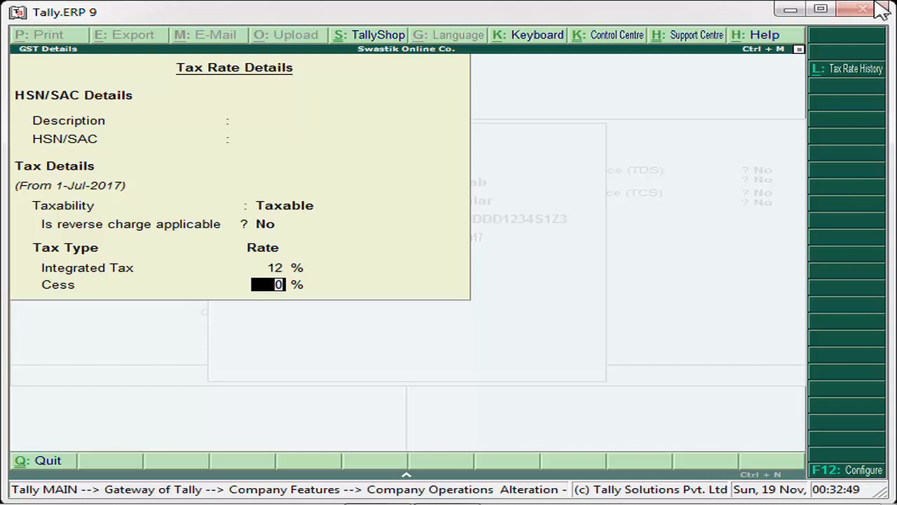
{"action": "key", "text": "Return"}
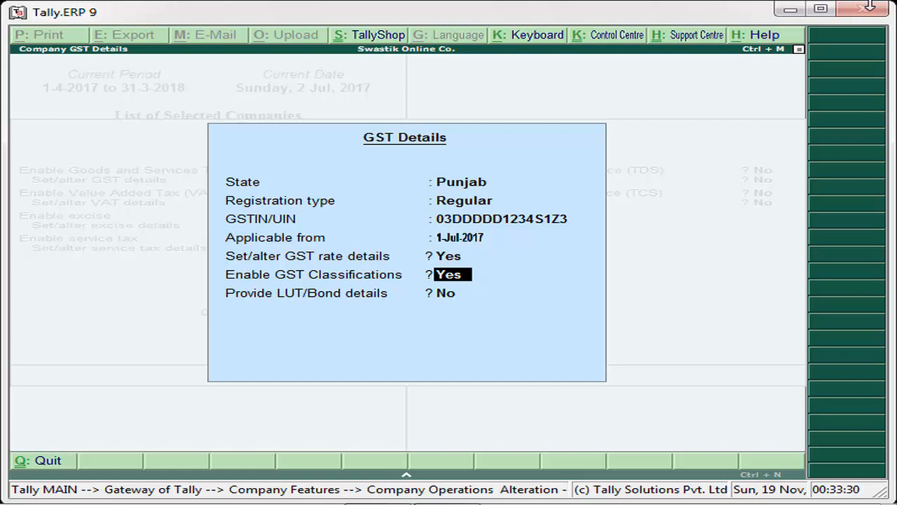
- Keep GST Classifications enabled and LUT/Bond details at No, and accept the company's GST details
{"action": "key", "text": "Return"}
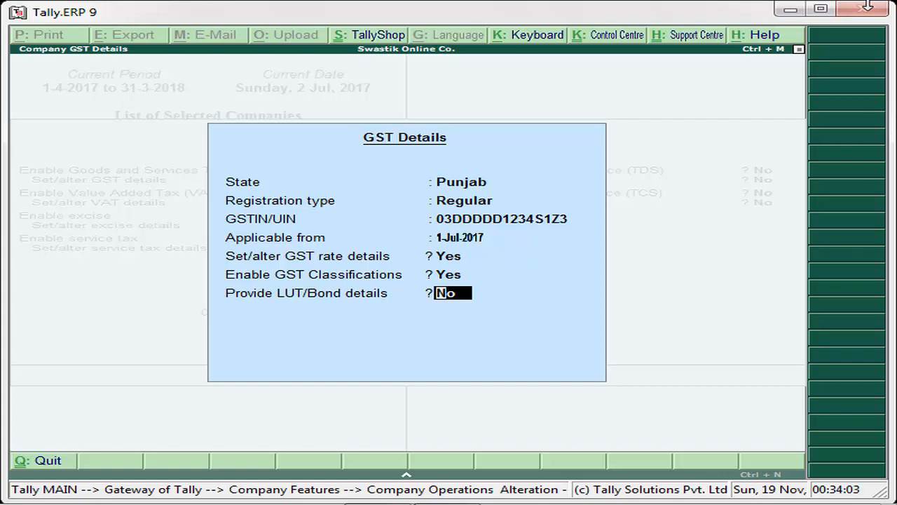
{"action": "key", "text": "Return"}
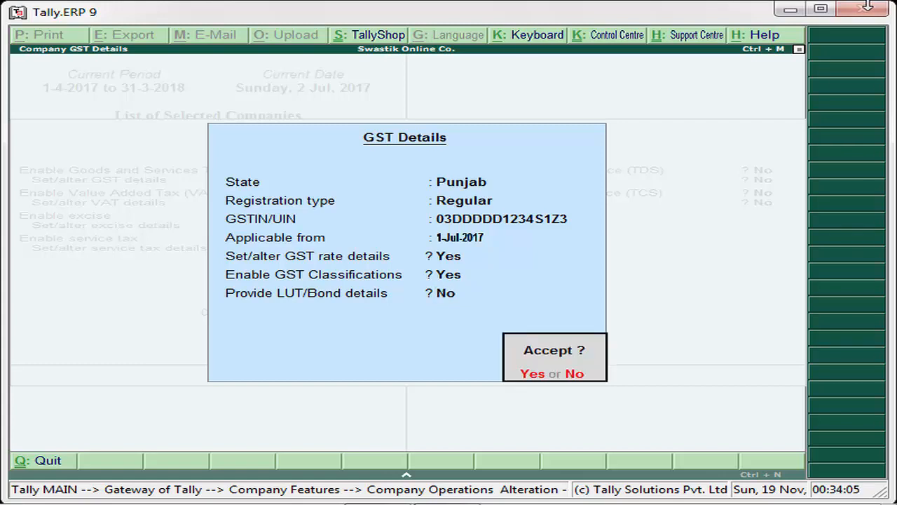
{"action": "key", "text": "Return"}
- Keep VAT, excise, service tax, TDS and TCS disabled, accept the statutory settings, and return to the Gateway of Tally
{"action": "key", "text": "Return"}
{"action": "key", "text": "Return"}
{"action": "key", "text": "Return"}
{"action": "key", "text": "Return"}
{"action": "key", "text": "Return"}
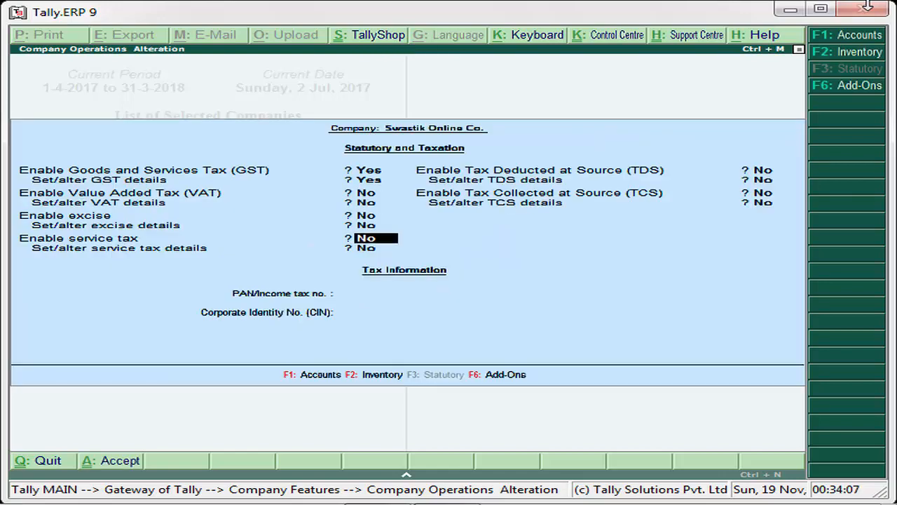
{"action": "key", "text": "Return"}
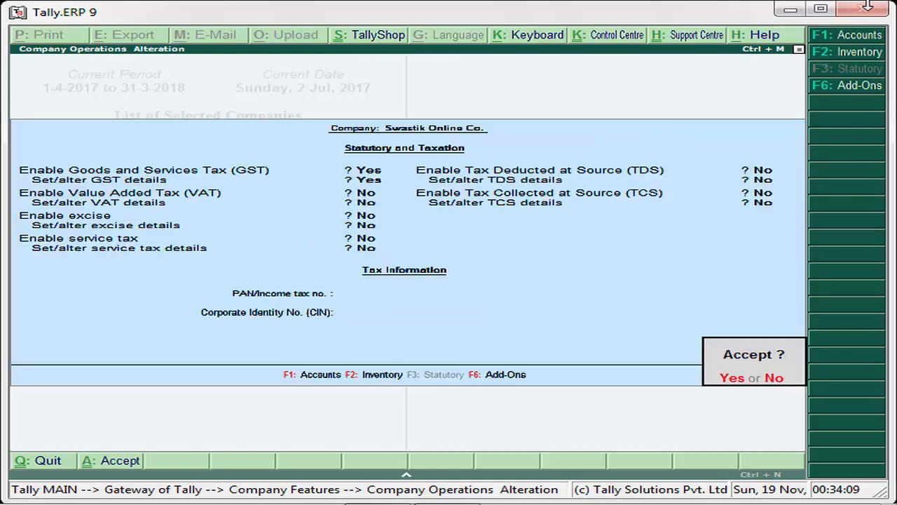
{"action": "key", "text": "Return"}
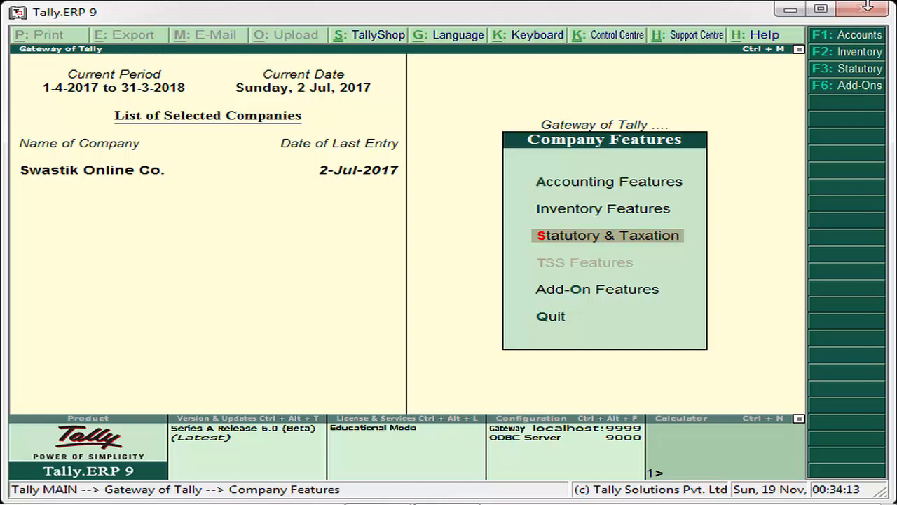
{"action": "key", "text": "Escape"}
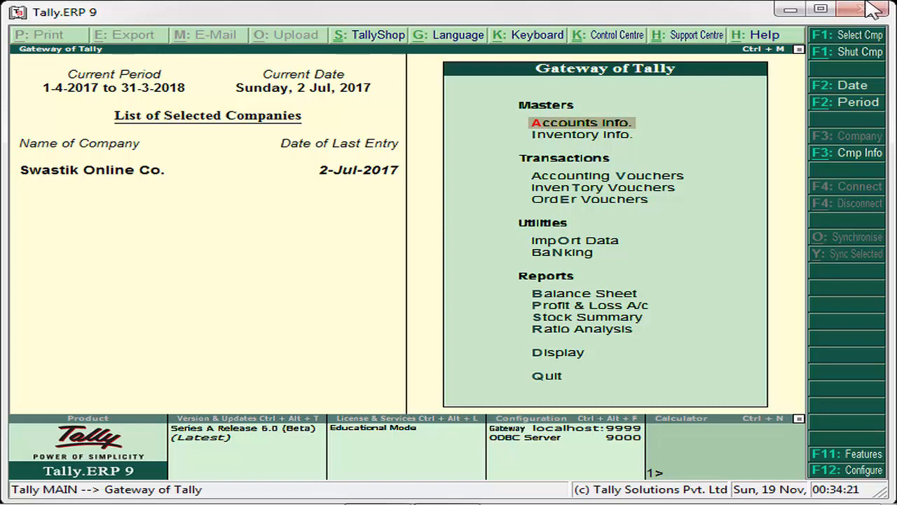
- Start a purchase voucher under Accounting Vouchers and enter 3434 as the supplier invoice number
{"action": "key", "text": "Down"}
{"action": "key", "text": "Down"}
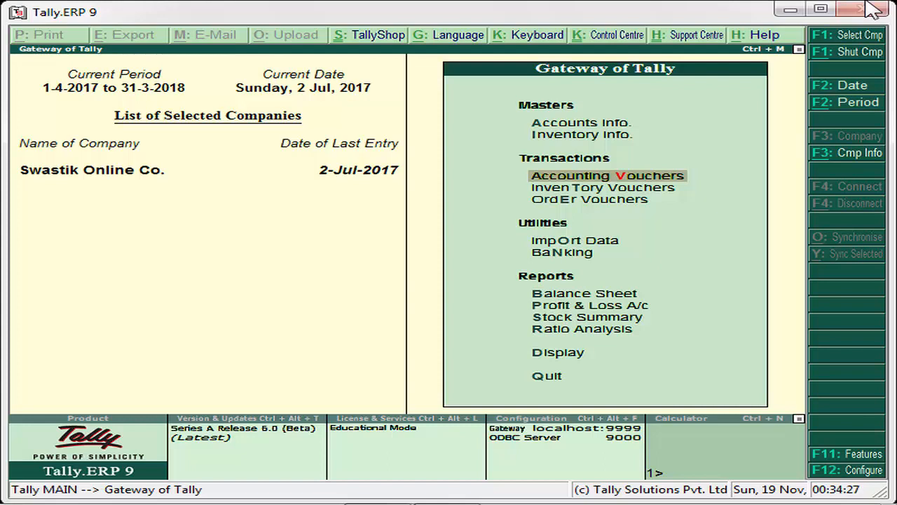
{"action": "key", "text": "Return"}
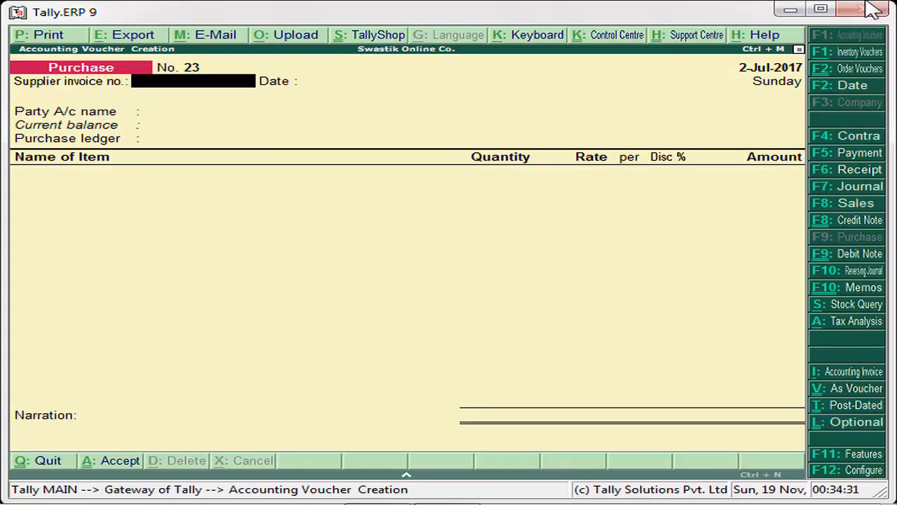
{"action": "type", "text": "3434"}
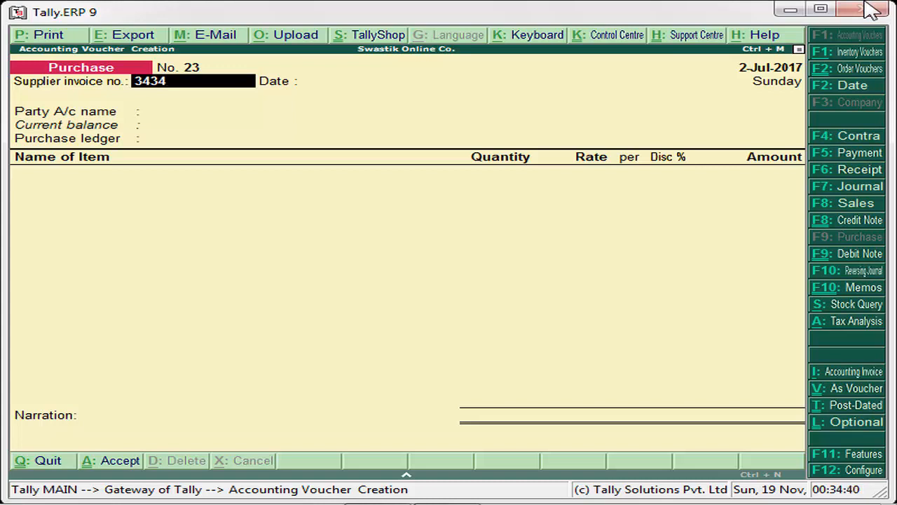
- Reopen the company's GST details from within the purchase voucher, setting the set/alter GST details option to Yes
{"action": "key", "text": "F11"}
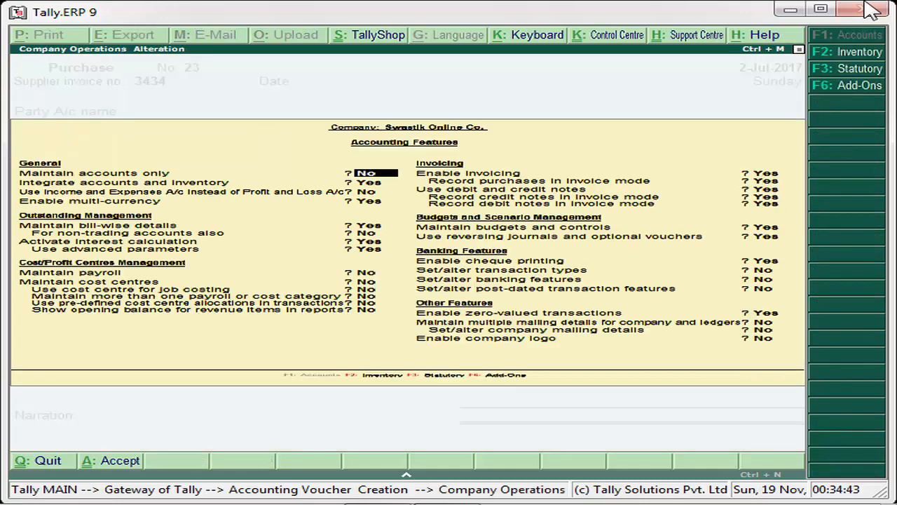
{"action": "key", "text": "F3"}
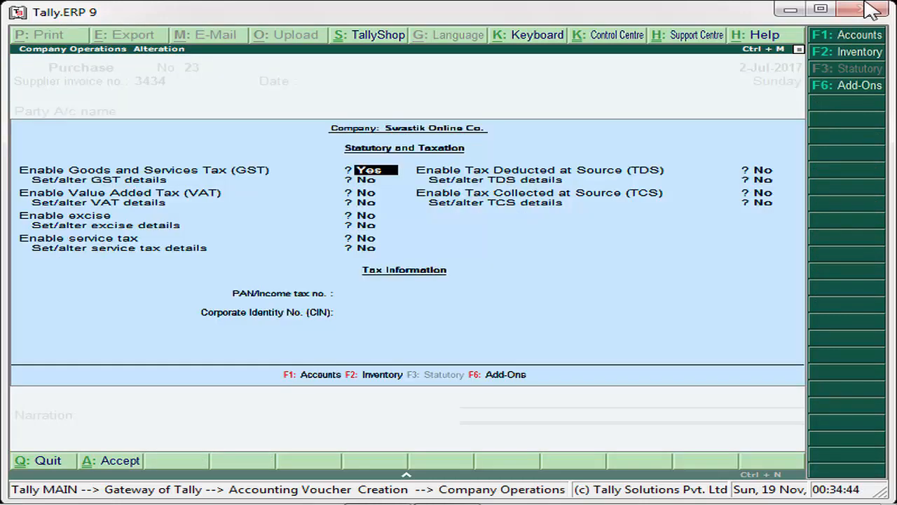
{"action": "key", "text": "Return"}
{"action": "key", "text": "y"}
{"action": "key", "text": "Return"}
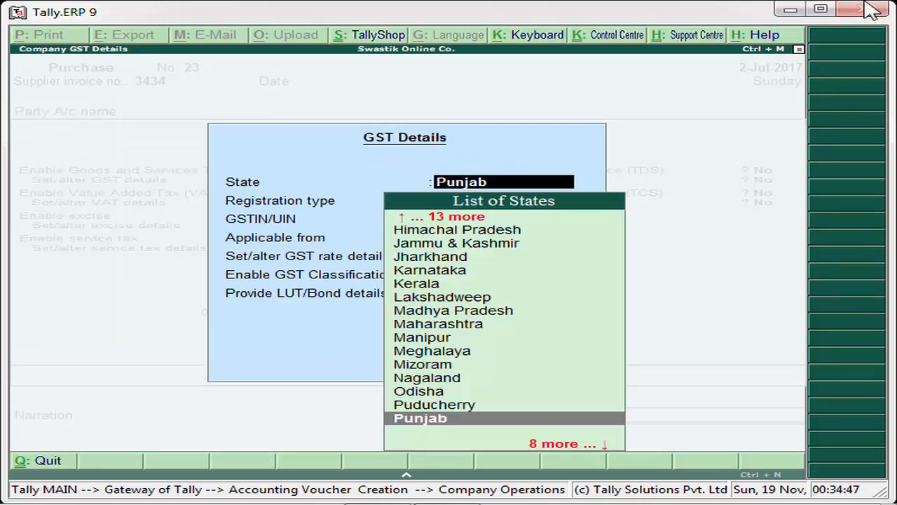
- Set Set/alter GST rate details to Yes in the company's GST details and review the company-level tax rate details
{"action": "key", "text": "Return"}
{"action": "key", "text": "Return"}
{"action": "key", "text": "Return"}
{"action": "key", "text": "Return"}
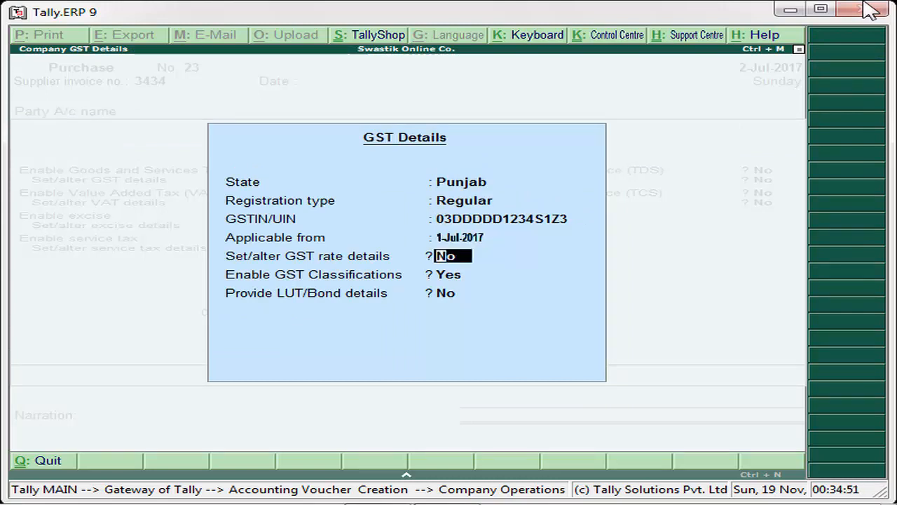
{"action": "key", "text": "y"}
{"action": "key", "text": "Return"}
{"action": "key", "text": "Return"}
{"action": "key", "text": "Return"}
{"action": "key", "text": "Return"}
{"action": "key", "text": "Return"}
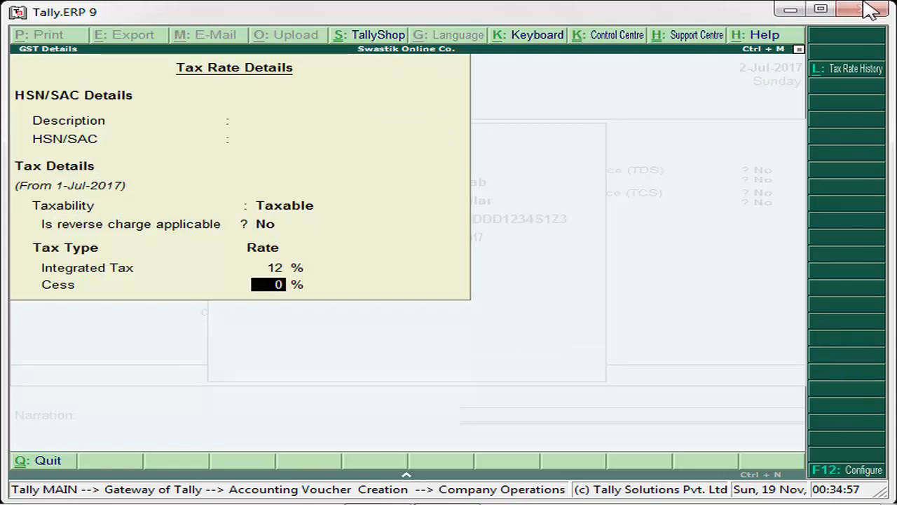
{"action": "key", "text": "Return"}
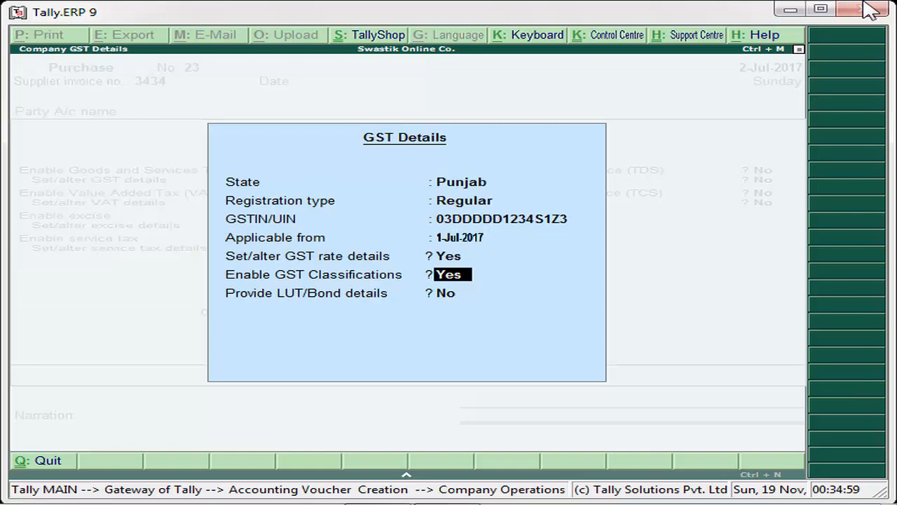
- Close the company's GST details and quit the statutory settings to return to the purchase voucher
{"action": "key", "text": "Return"}
{"action": "key", "text": "Return"}
{"action": "key", "text": "Return"}
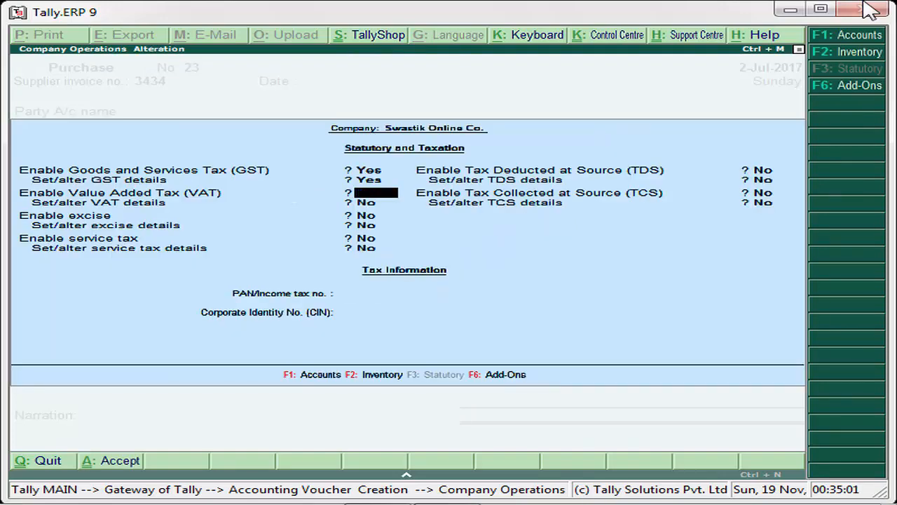
{"action": "key", "text": "Escape"}
{"action": "key", "text": "y"}
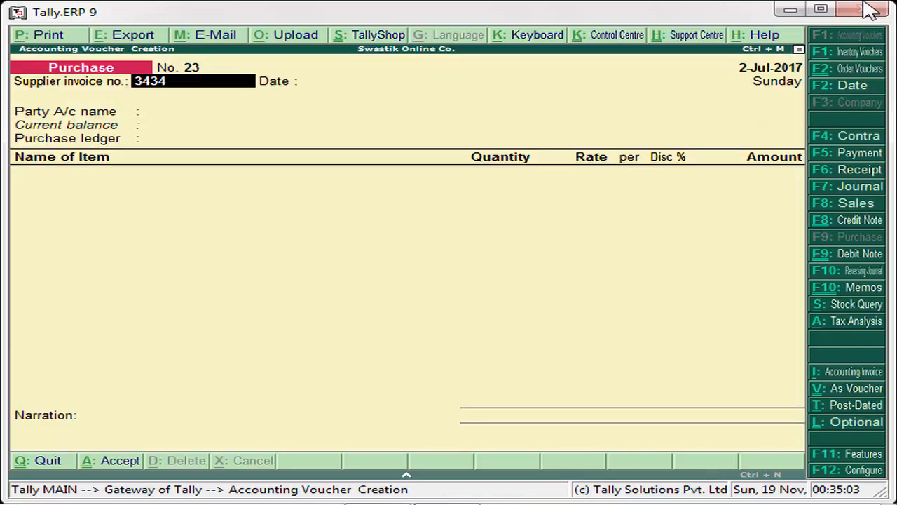
- Accept 2-Jul-2017 as the supplier invoice date and select Amit Traders Account as the party account
{"action": "key", "text": "Return"}
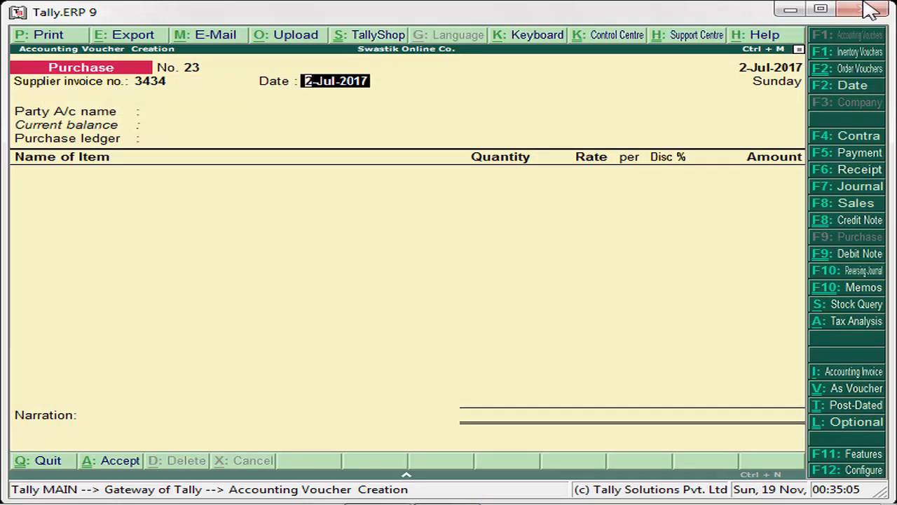
{"action": "key", "text": "Return"}
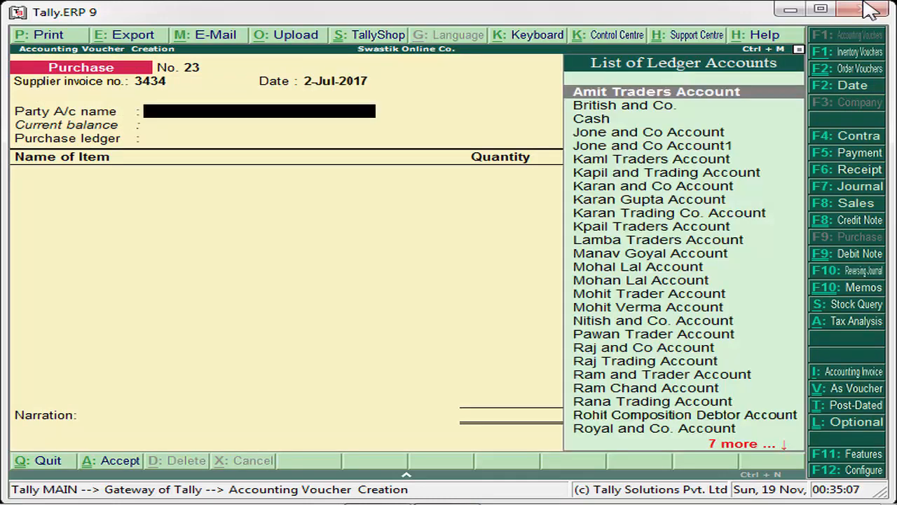
{"action": "key", "text": "Return"}
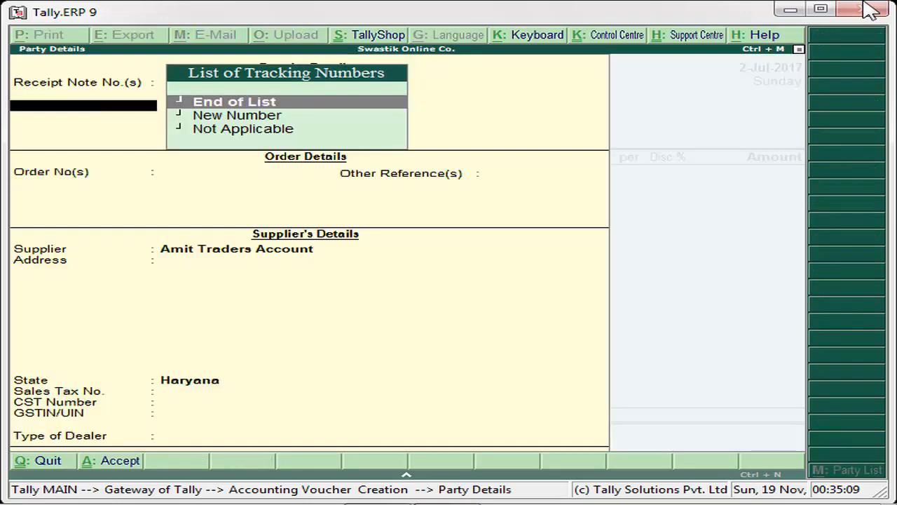
- Complete the party details with End of List for receipt notes and orders, and Regular as the type of dealer
{"action": "key", "text": "Return"}
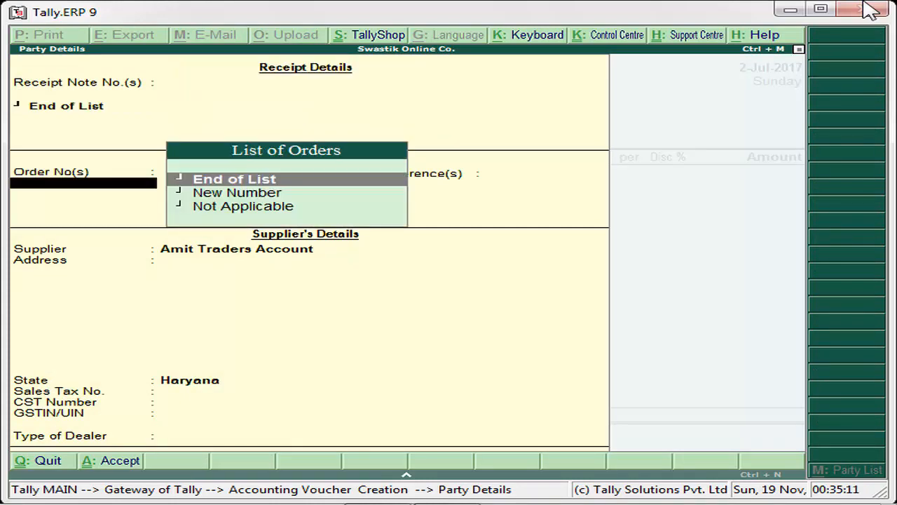
{"action": "key", "text": "Return"}
{"action": "key", "text": "Return"}
{"action": "key", "text": "Return"}
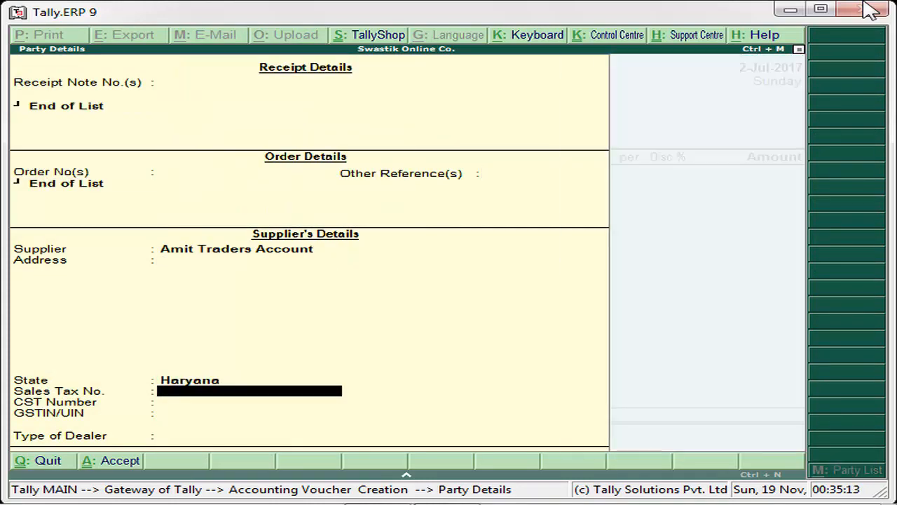
{"action": "key", "text": "Return"}
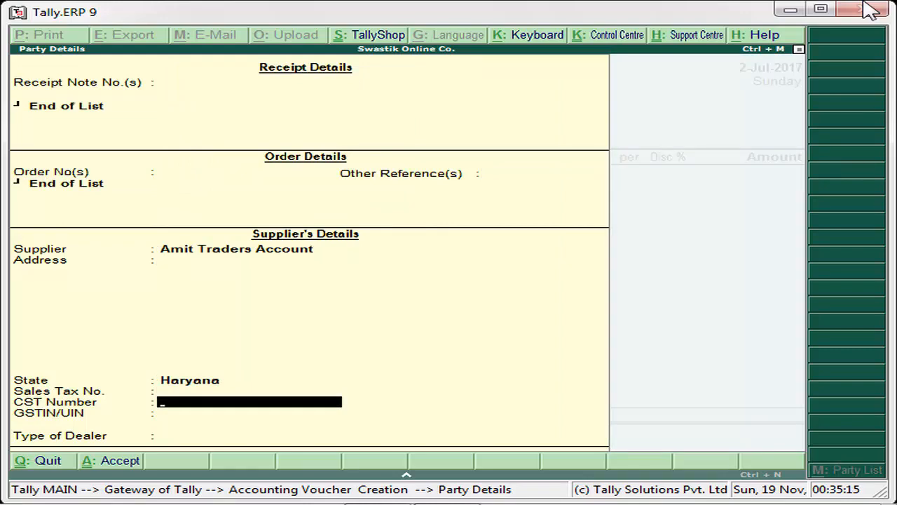
{"action": "key", "text": "Return"}
{"action": "key", "text": "Return"}
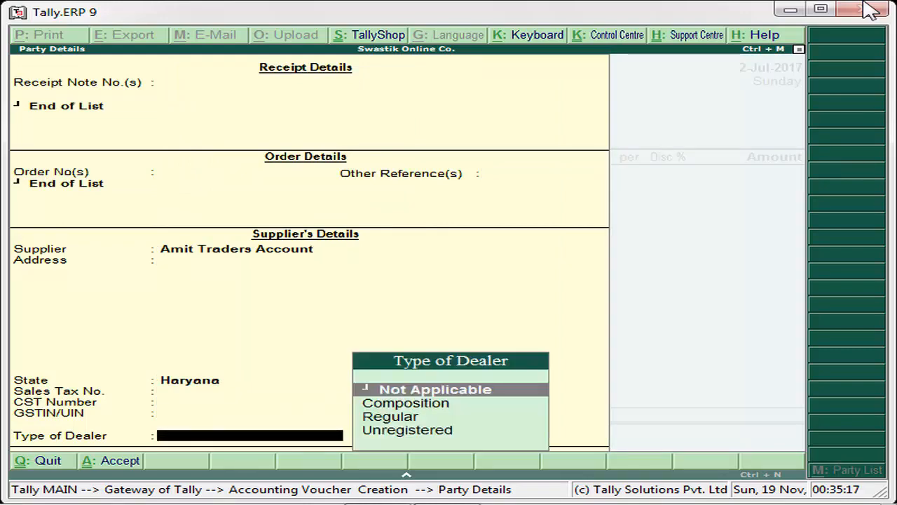
{"action": "key", "text": "Down"}
{"action": "key", "text": "Down"}
{"action": "key", "text": "Return"}
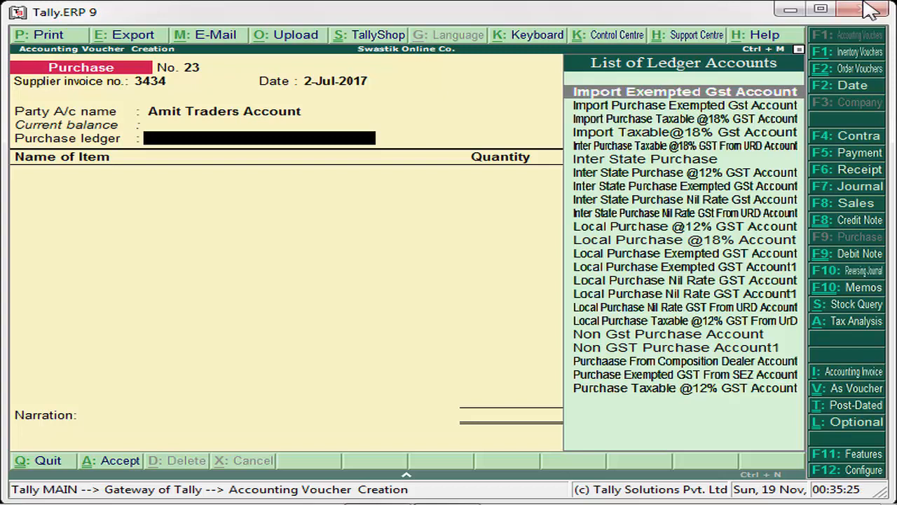
- Start a new purchase ledger from the voucher and name it Inter Purchase GST Account, with no alias
{"action": "key", "text": "alt+c"}
{"action": "type", "text": "Inter"}
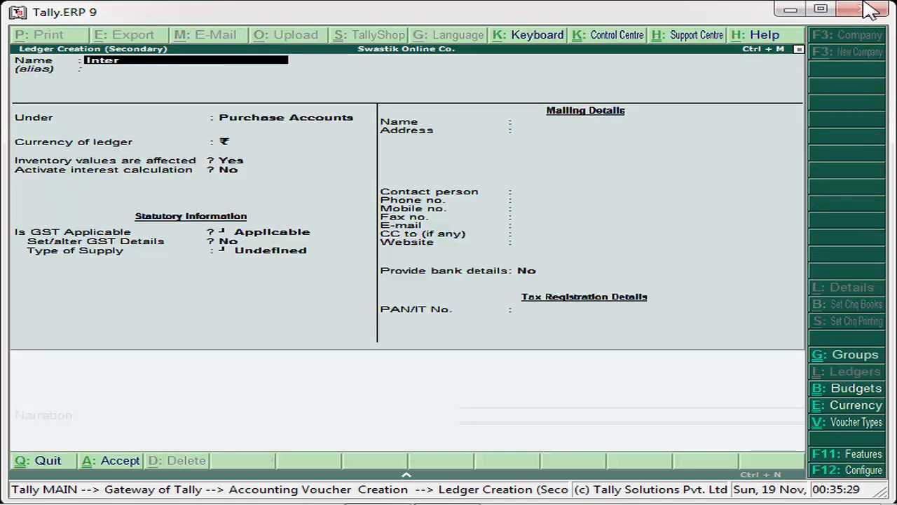
{"action": "type", "text": " Purchase"}
{"action": "type", "text": "G"}
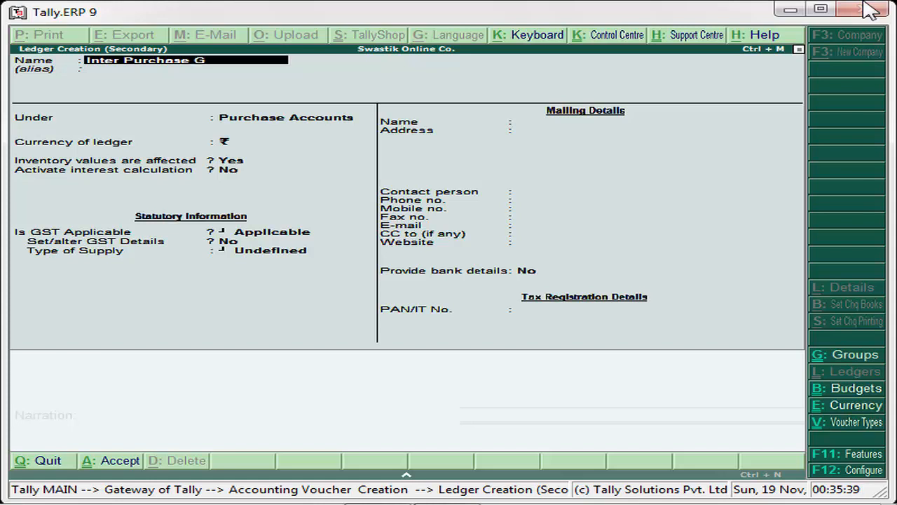
{"action": "type", "text": "ST Account"}
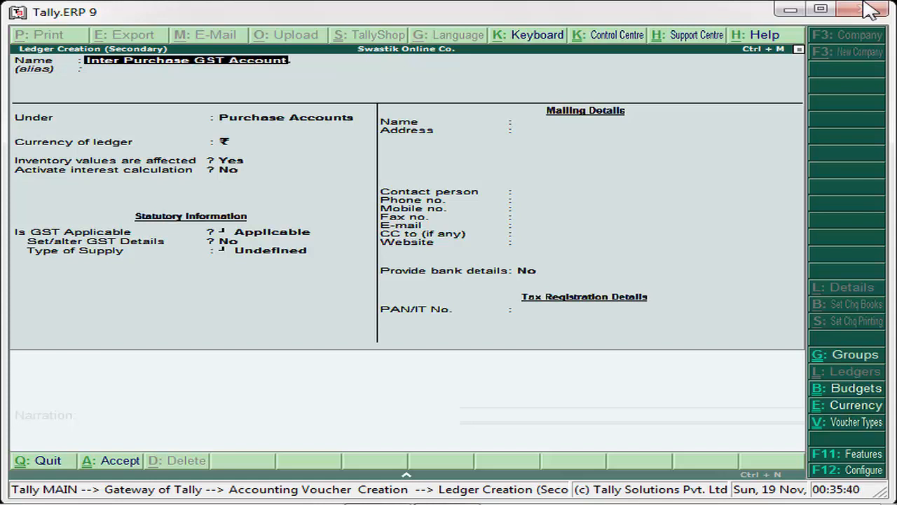
{"action": "key", "text": "Return"}
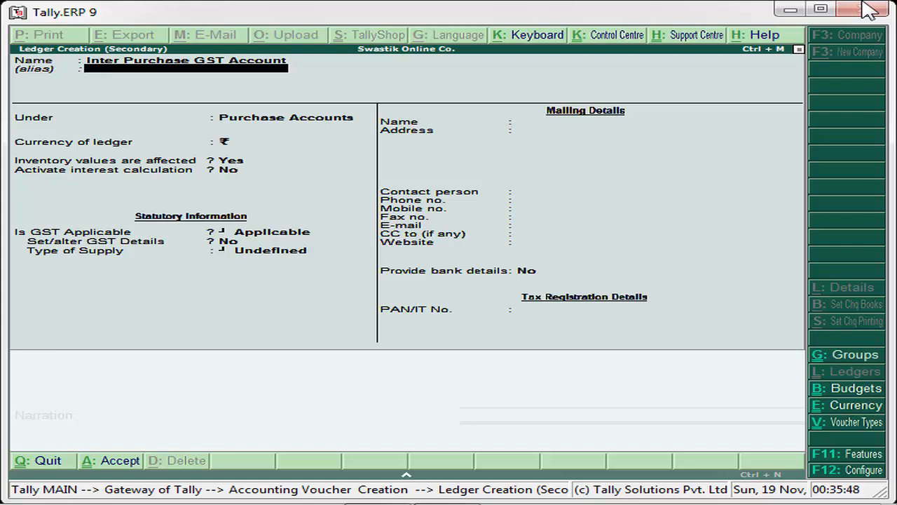
{"action": "key", "text": "Return"}
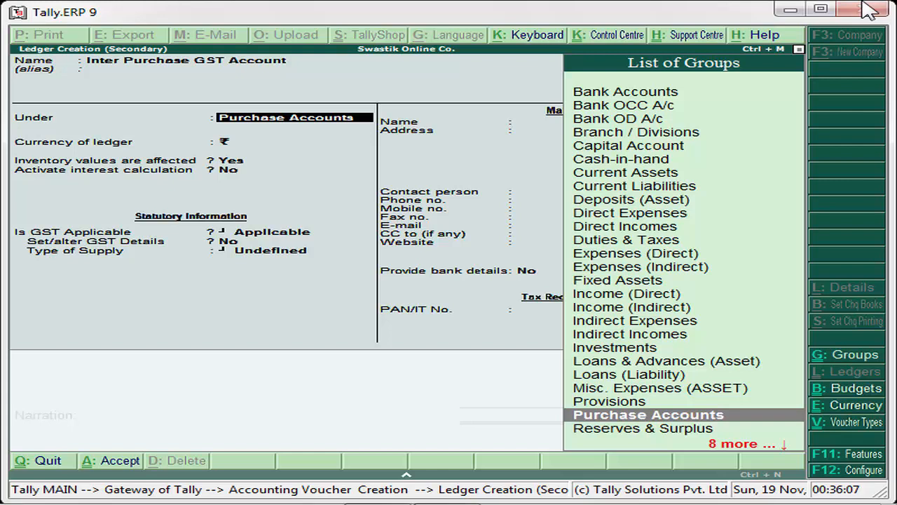
- Keep the ledger under Purchase Accounts, with inventory values affected, interest calculation off and GST set to Applicable
{"action": "key", "text": "Return"}
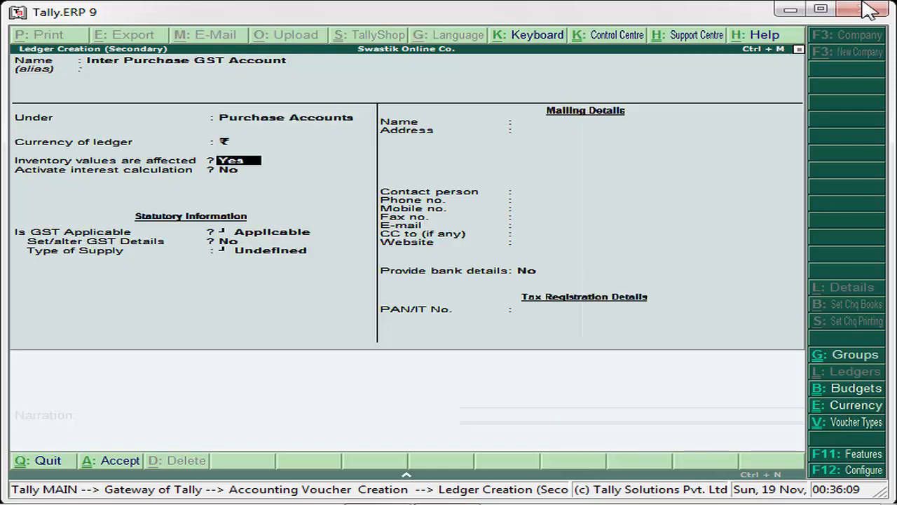
{"action": "key", "text": "Return"}
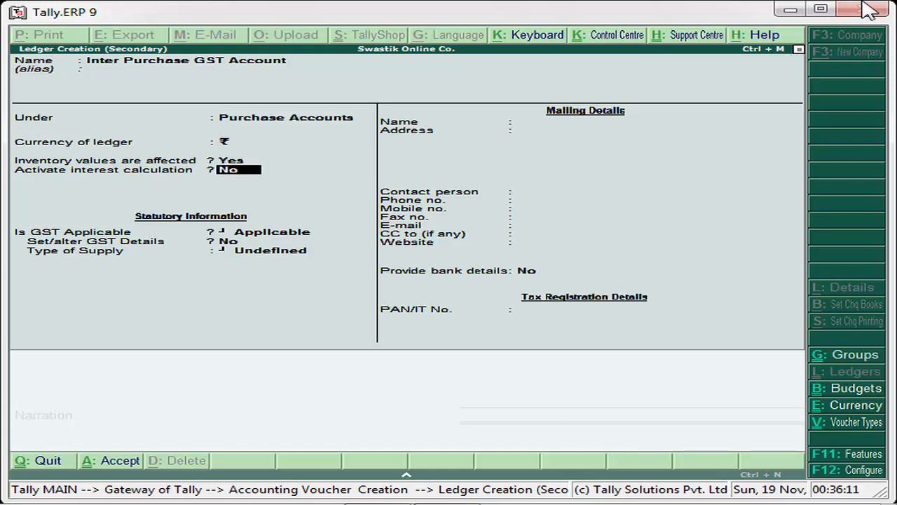
{"action": "key", "text": "Return"}
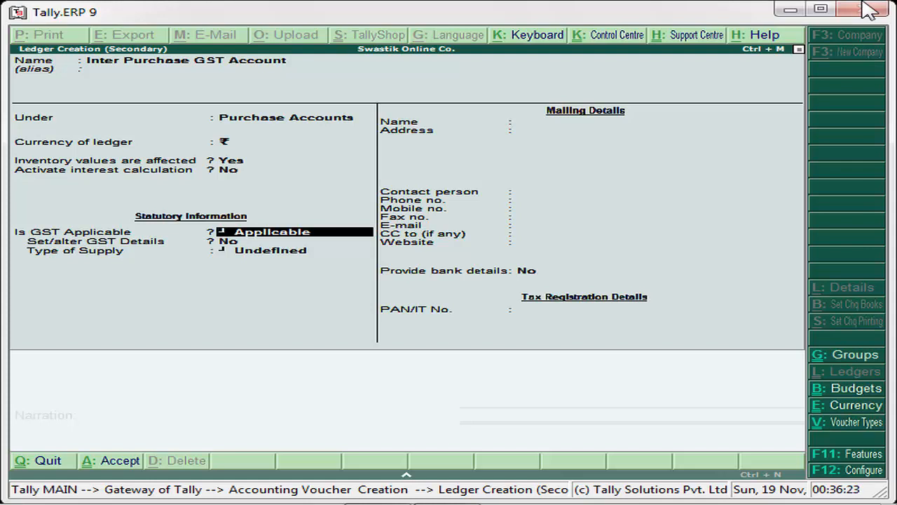
{"action": "key", "text": "Return"}
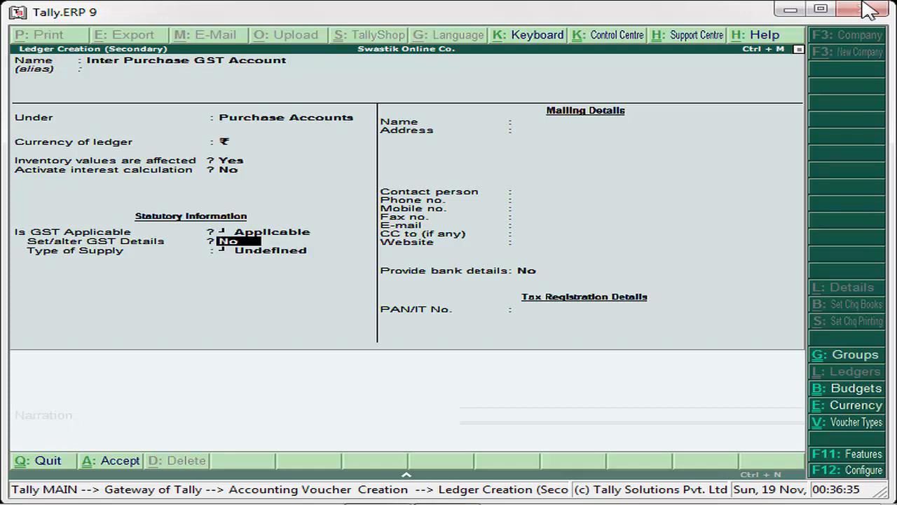
- Open the company's GST details from within the ledger creation by setting Set/alter GST details to Yes in the statutory features
{"action": "key", "text": "F11"}
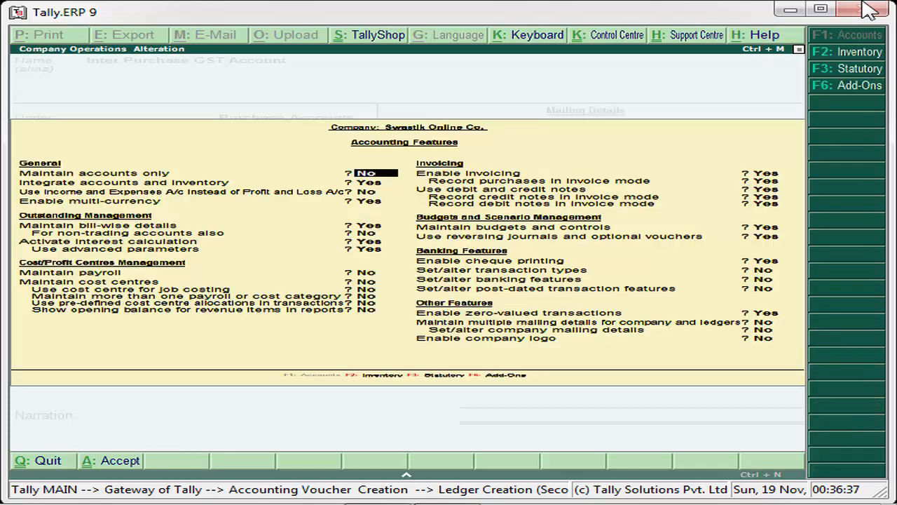
{"action": "key", "text": "F3"}
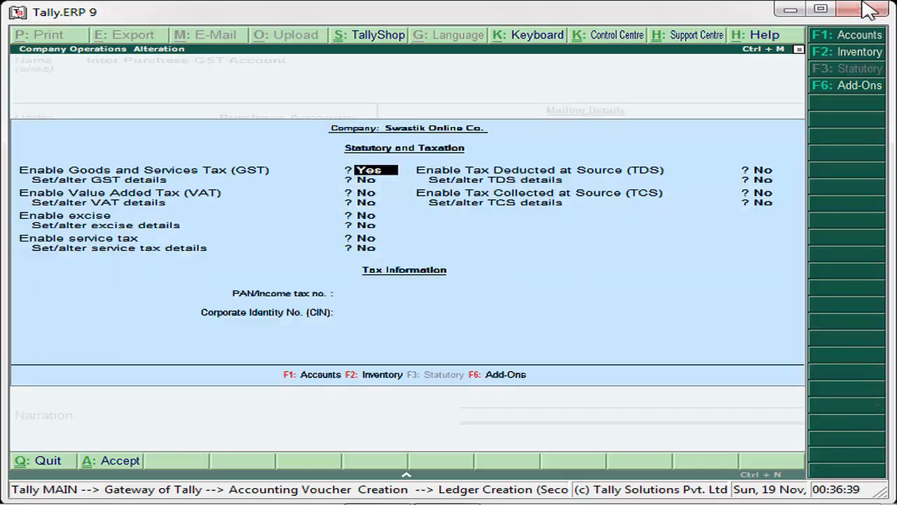
{"action": "key", "text": "Return"}
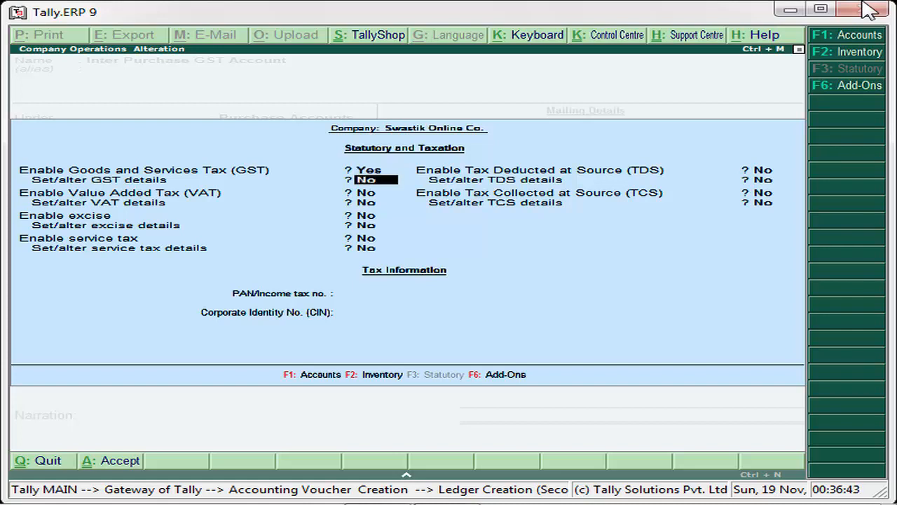
{"action": "key", "text": "y"}
{"action": "key", "text": "Return"}
{"action": "key", "text": "Return"}
{"action": "key", "text": "Return"}
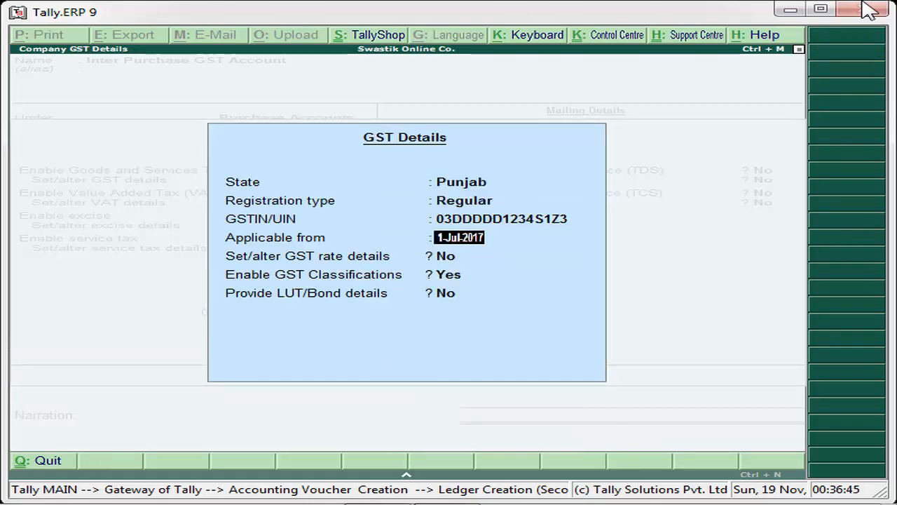
{"action": "key", "text": "Return"}
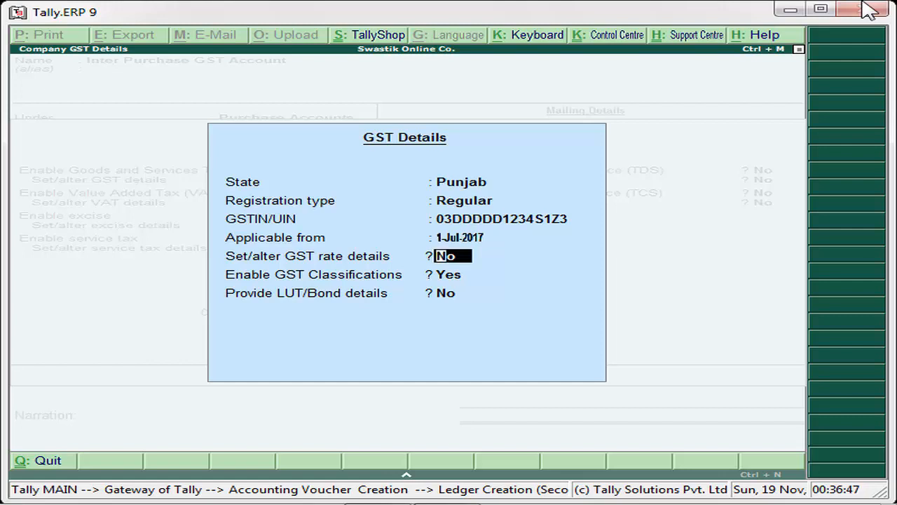
- Set Set/alter GST rate details to Yes, review the company's tax rates, and accept the GST details
{"action": "key", "text": "y"}
{"action": "key", "text": "Return"}
{"action": "key", "text": "Return"}
{"action": "key", "text": "Return"}
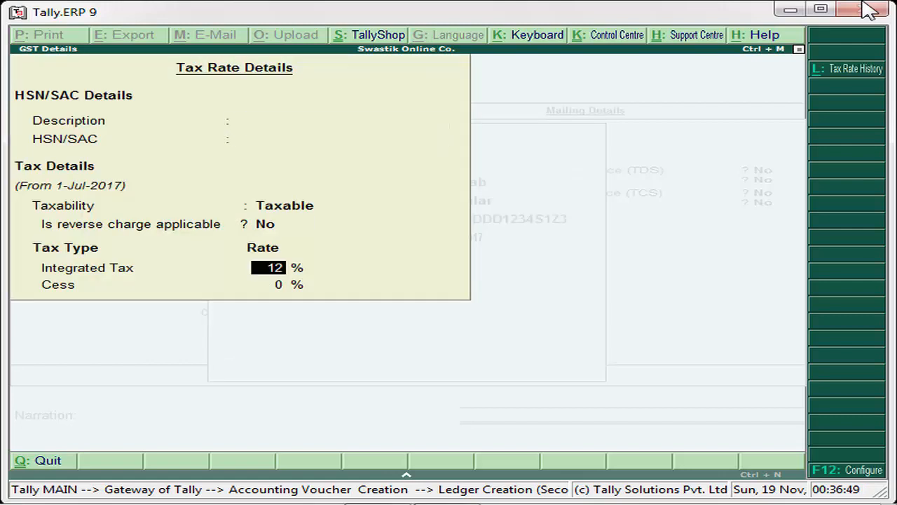
{"action": "key", "text": "Return"}
{"action": "key", "text": "Return"}
{"action": "key", "text": "Return"}
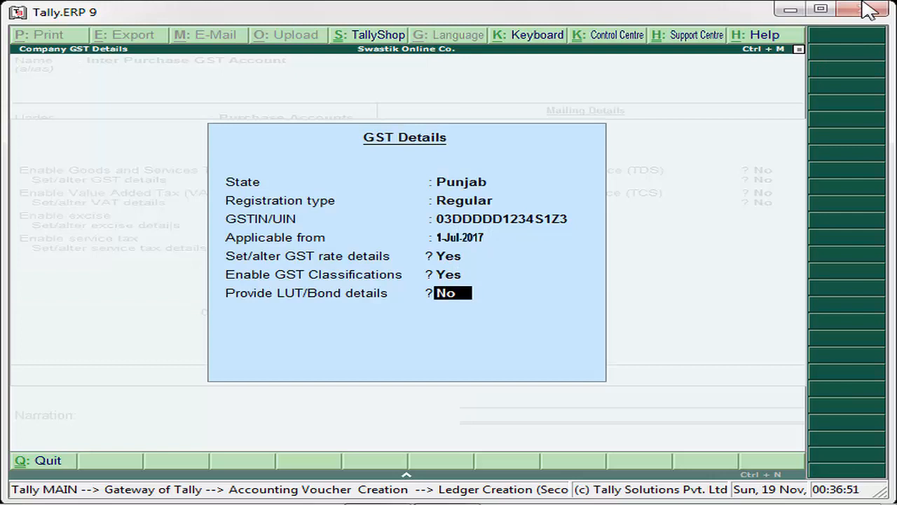
{"action": "key", "text": "Return"}
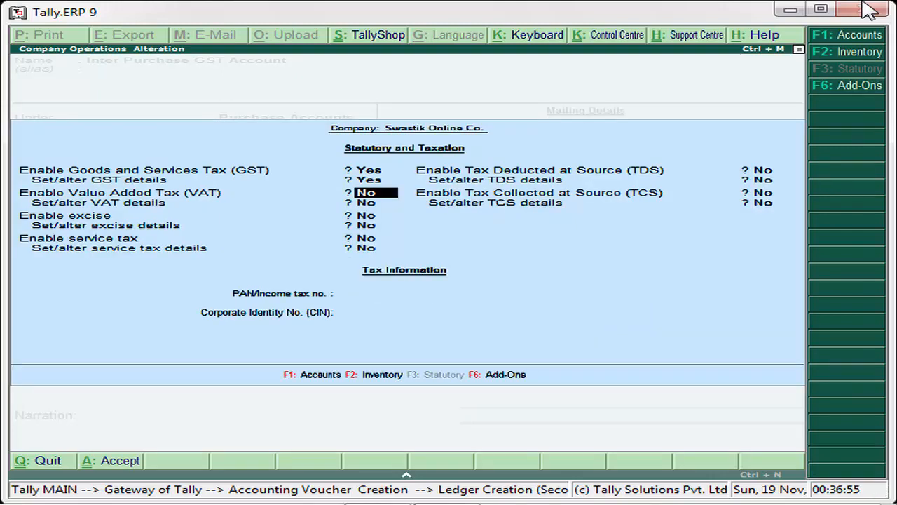
- Reopen the company's GST details from the statutory settings and advance to the GST rate details option
{"action": "key", "text": "Up"}
{"action": "key", "text": "Return"}
{"action": "key", "text": "Return"}
{"action": "key", "text": "Return"}
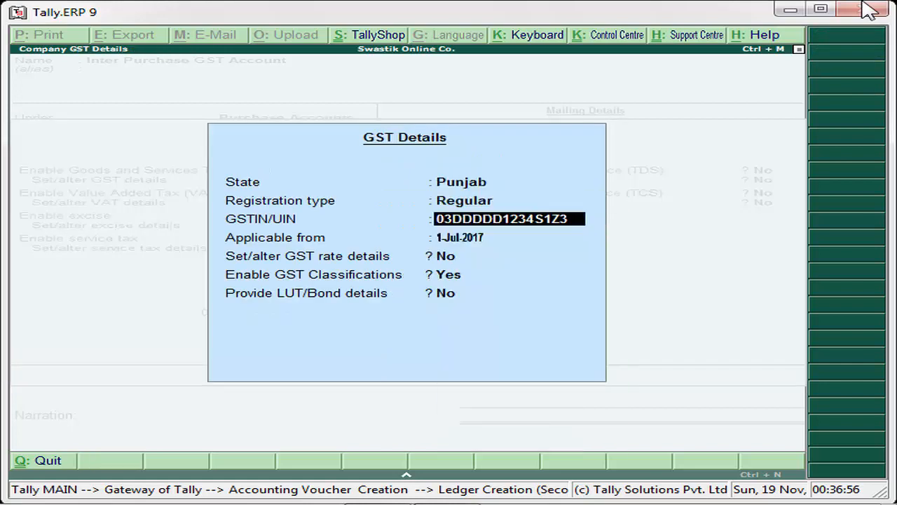
{"action": "key", "text": "Return"}
{"action": "key", "text": "Return"}
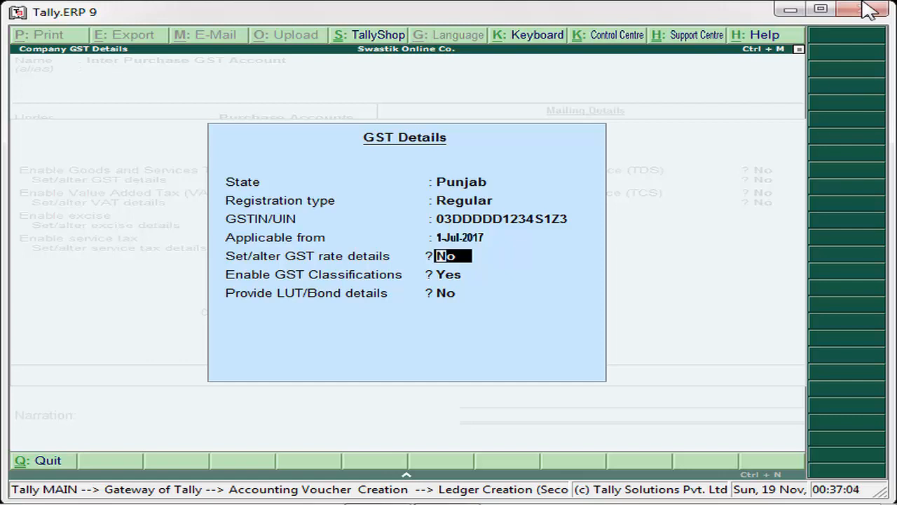
- Check the company-level tax rates once more and quit the statutory settings to return to the new ledger
{"action": "type", "text": "y"}
{"action": "key", "text": "Return"}
{"action": "key", "text": "Return"}
{"action": "key", "text": "Return"}
{"action": "key", "text": "Return"}
{"action": "key", "text": "Return"}
{"action": "key", "text": "Return"}
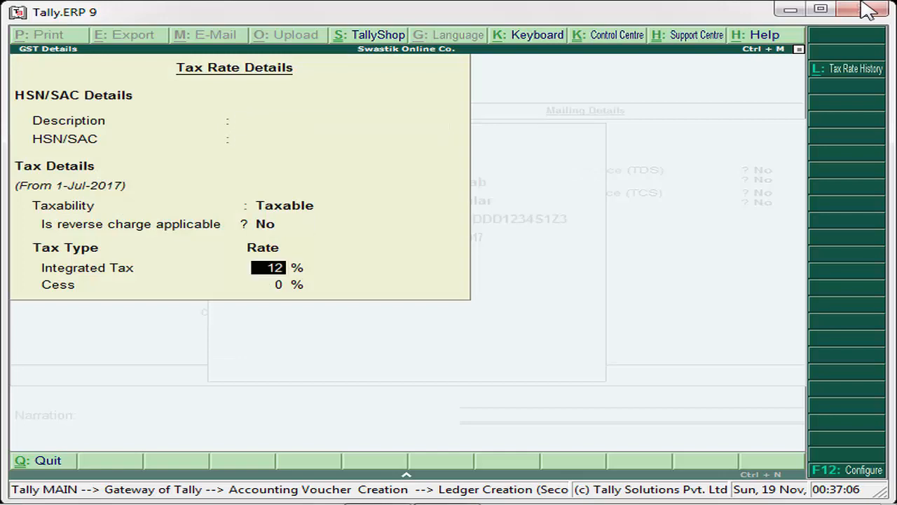
{"action": "key", "text": "Return"}
{"action": "key", "text": "Return"}
{"action": "key", "text": "Return"}
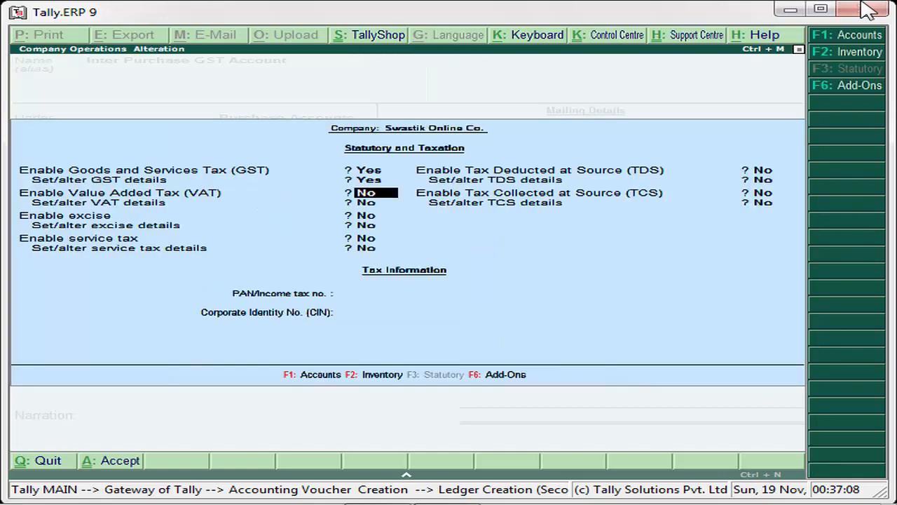
{"action": "key", "text": "Escape"}
{"action": "key", "text": "y"}
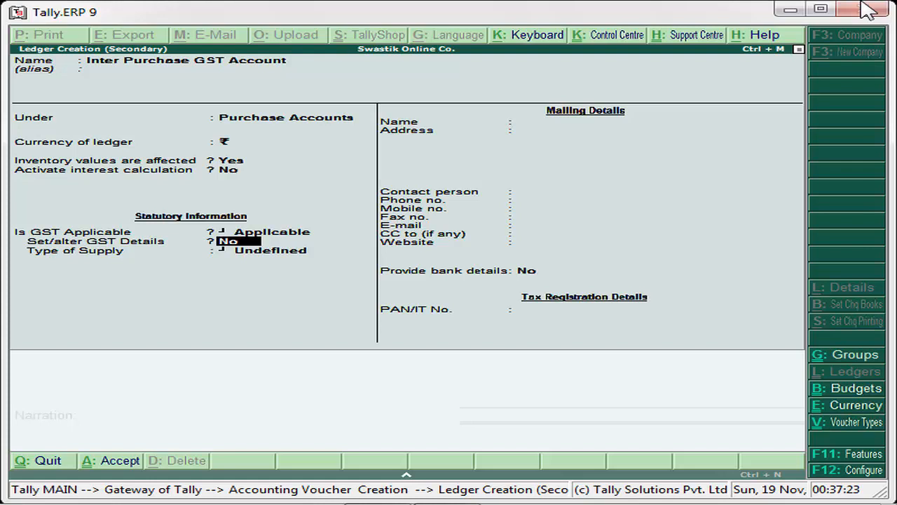
- Open the purchase ledger's GST details and set the nature of transaction to Interstate Purchase Taxable
{"action": "type", "text": "y"}
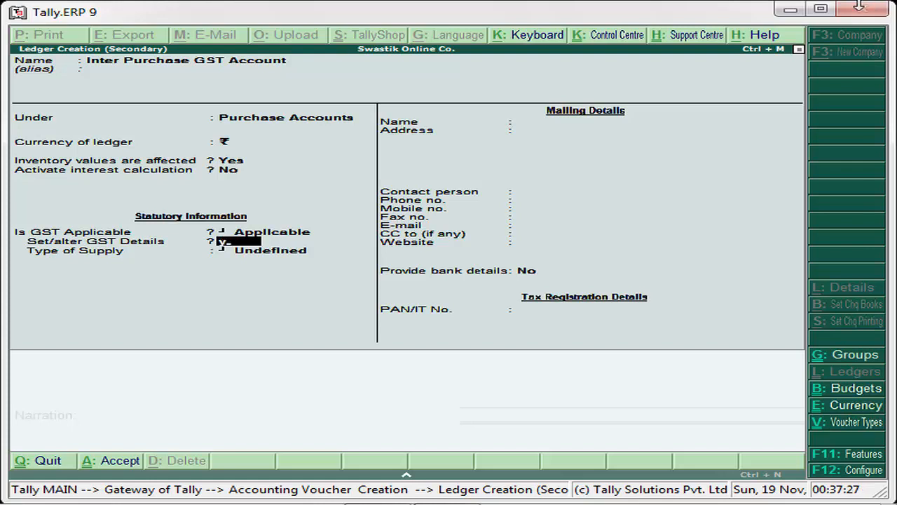
{"action": "key", "text": "Return"}
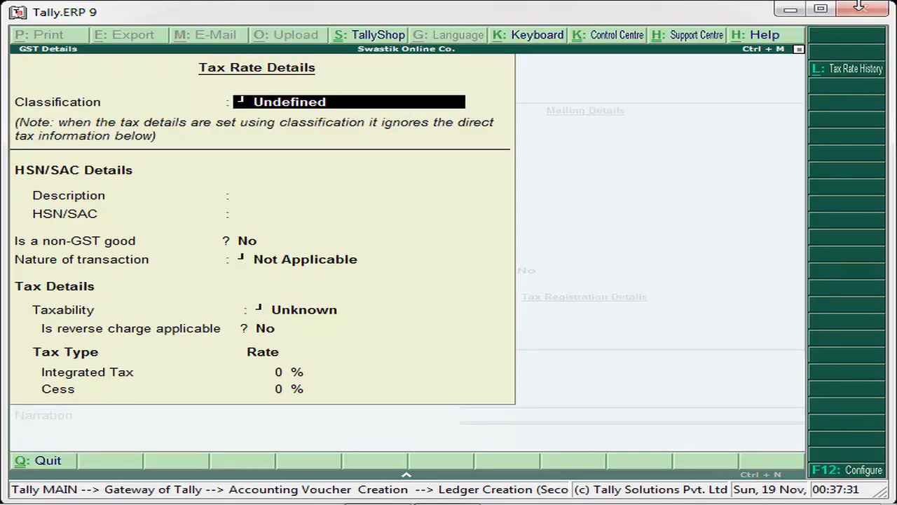
{"action": "key", "text": "Return"}
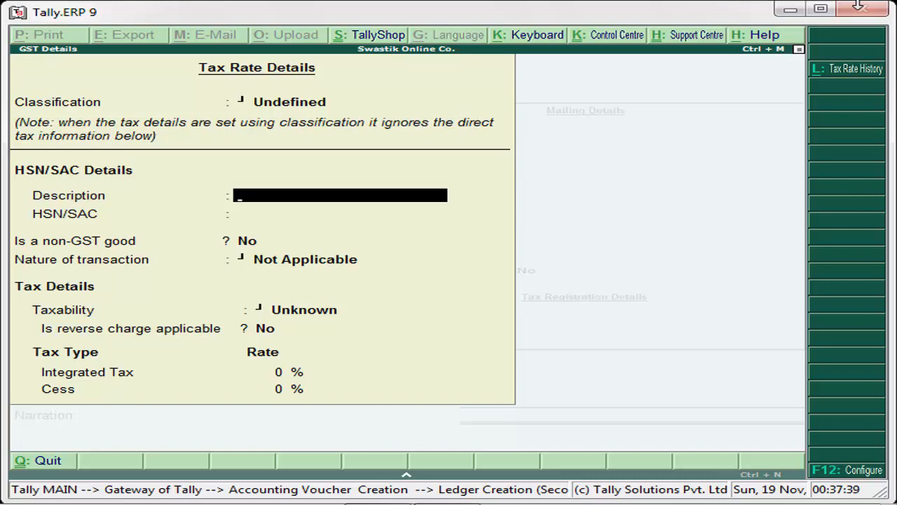
{"action": "key", "text": "Return"}
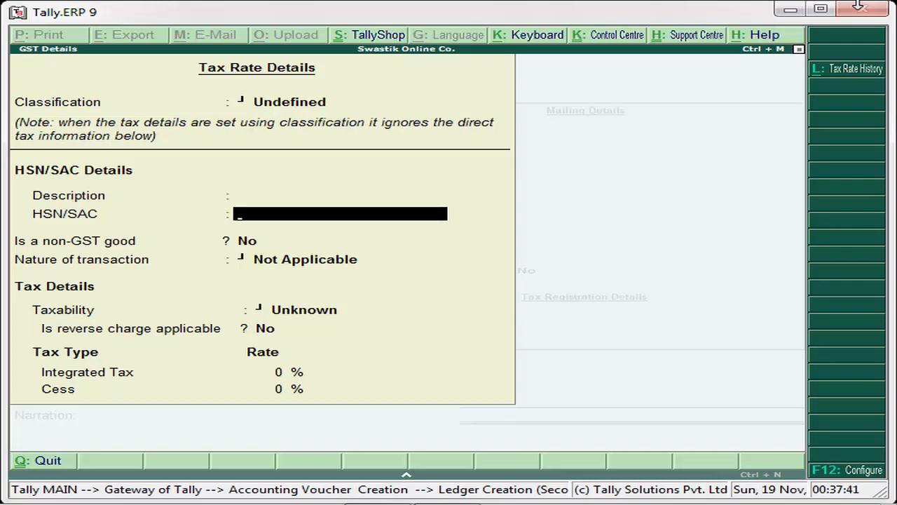
{"action": "key", "text": "Return"}
{"action": "key", "text": "Return"}
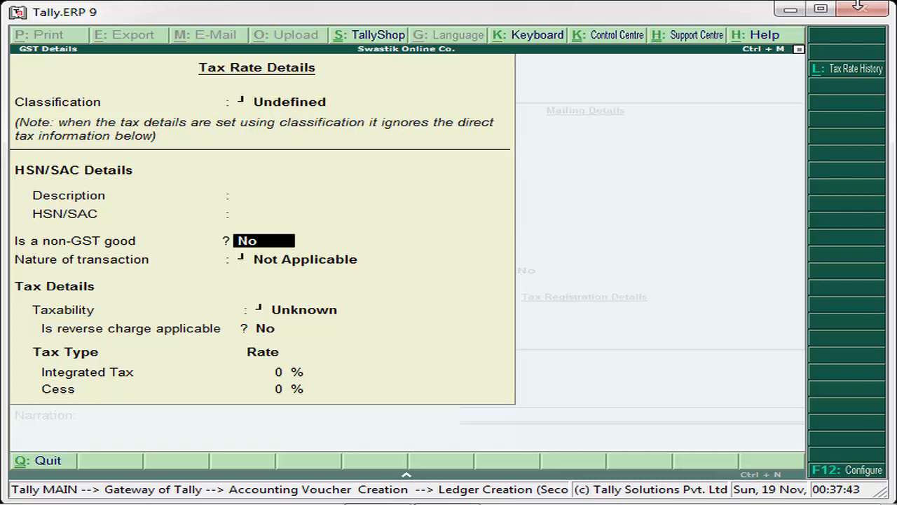
{"action": "key", "text": "Down"}
{"action": "key", "text": "Down"}
{"action": "key", "text": "Down"}
{"action": "key", "text": "Down"}
{"action": "key", "text": "Down"}
{"action": "key", "text": "Down"}
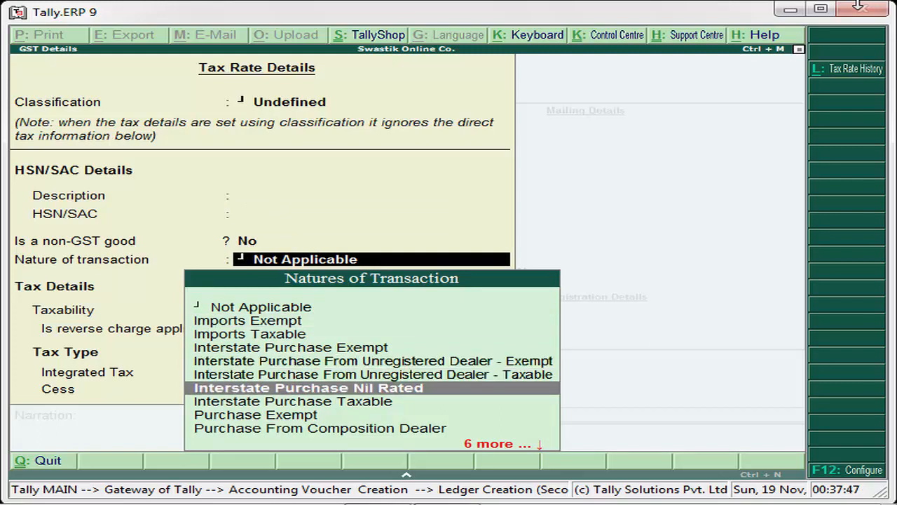
{"action": "key", "text": "Down"}
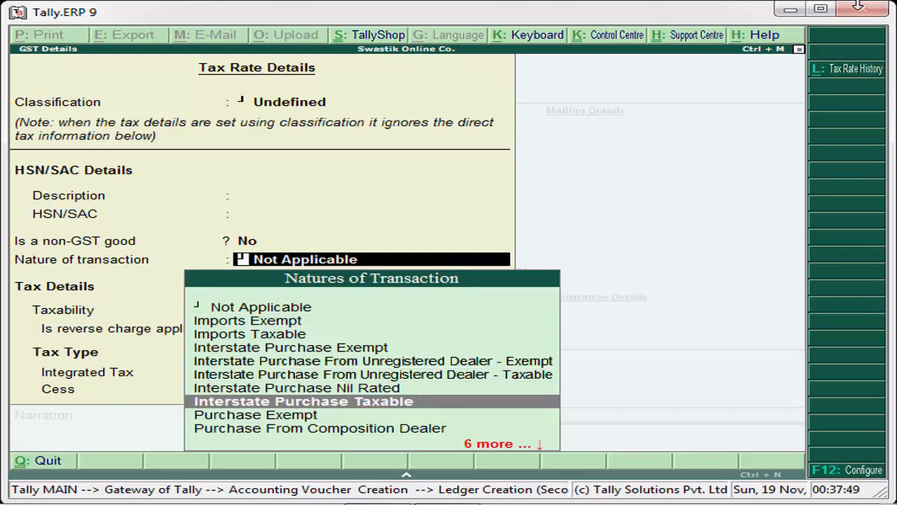
{"action": "key", "text": "Return"}
{"action": "key", "text": "Return"}
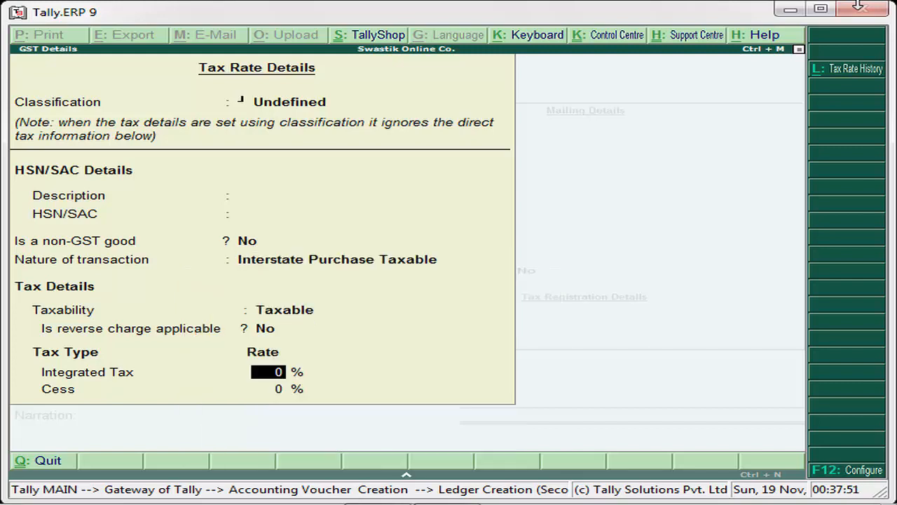
- Enter an integrated tax rate of 12% for the ledger and quit the tax rate details without saving
{"action": "type", "text": "12"}
{"action": "key", "text": "Return"}
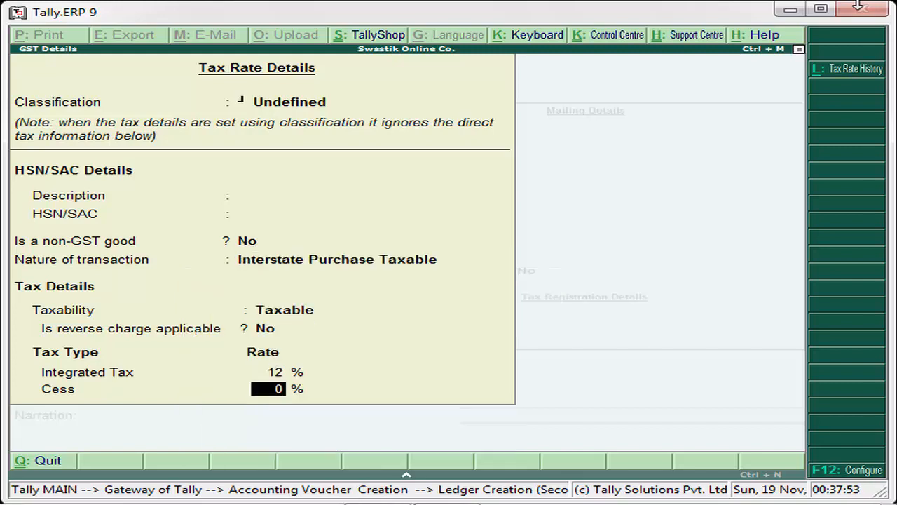
{"action": "key", "text": "Escape"}
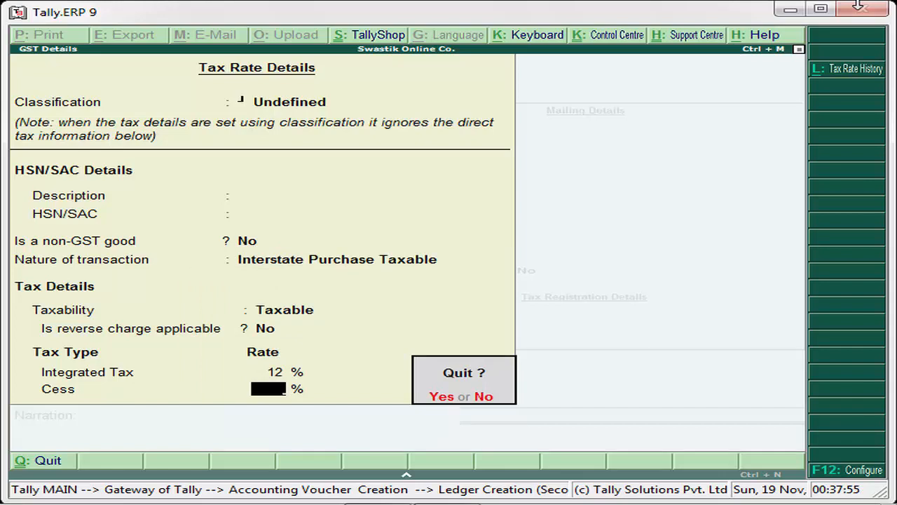
{"action": "key", "text": "y"}
- Set the ledger's Set/alter GST Details to No, choose Goods as the type of supply, and save the ledger
{"action": "key", "text": "n"}
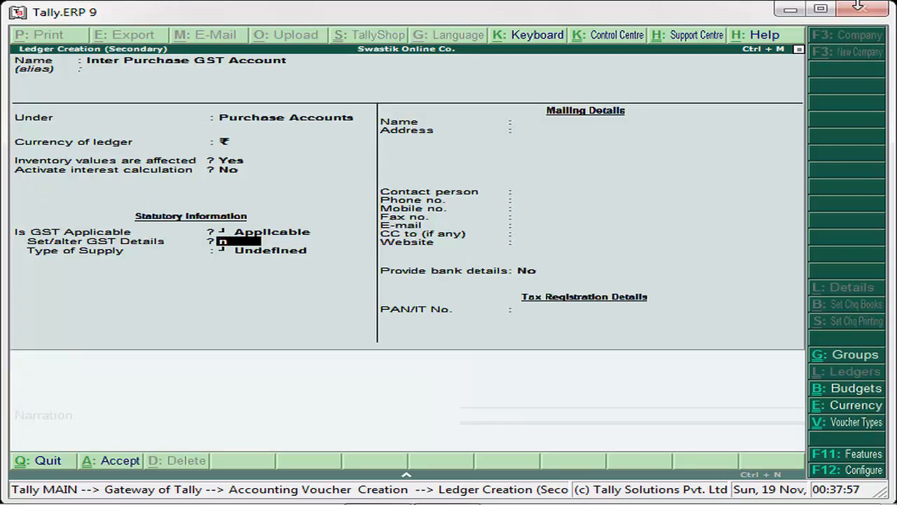
{"action": "key", "text": "Return"}
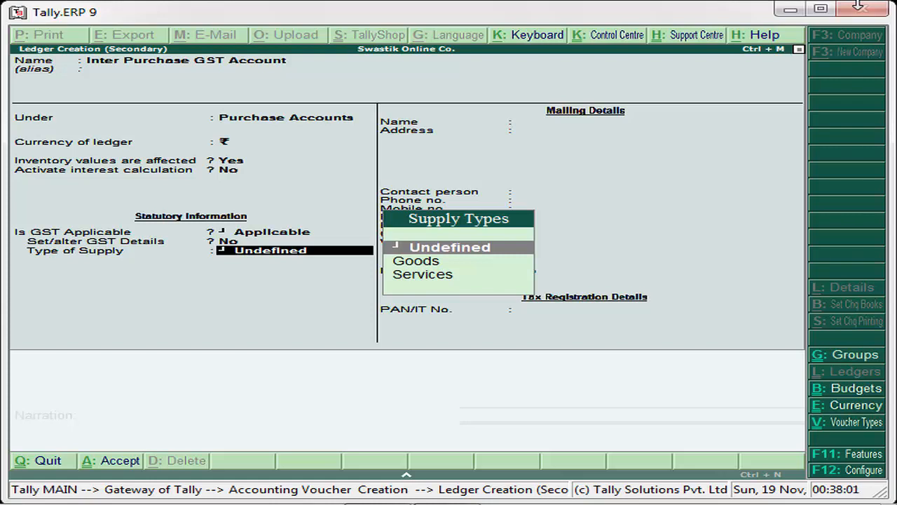
{"action": "key", "text": "Down"}
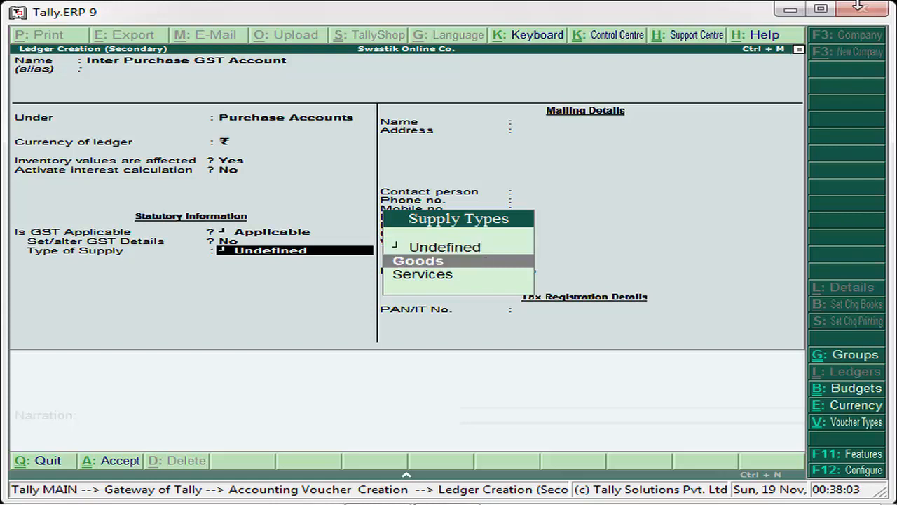
{"action": "key", "text": "Return"}
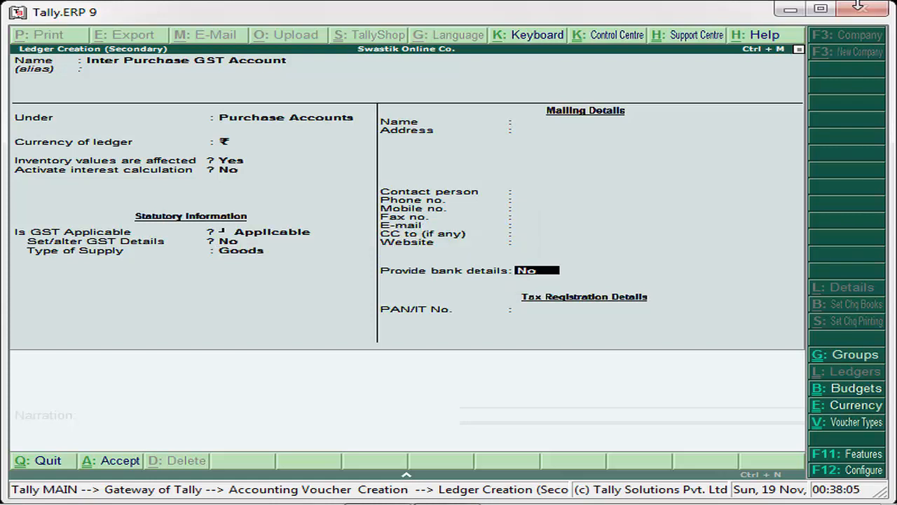
{"action": "key", "text": "Return"}
{"action": "key", "text": "Return"}
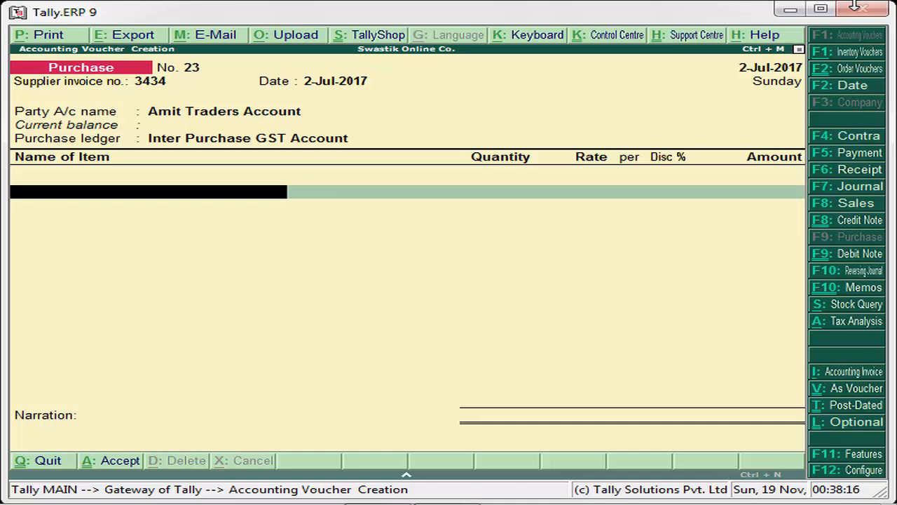
- Start creating a new stock item from the purchase voucher and name it Item2 without an alias
{"action": "type", "text": "S"}
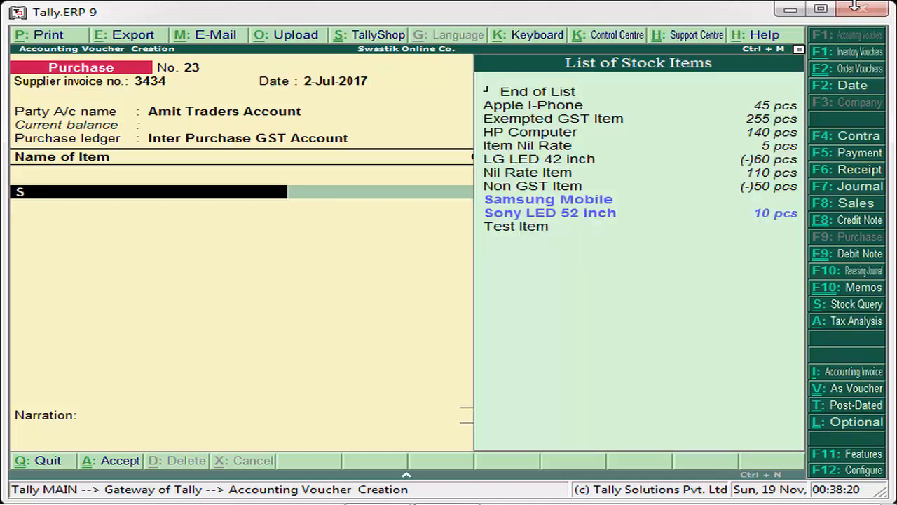
{"action": "key", "text": "alt+c"}
{"action": "type", "text": "Items"}
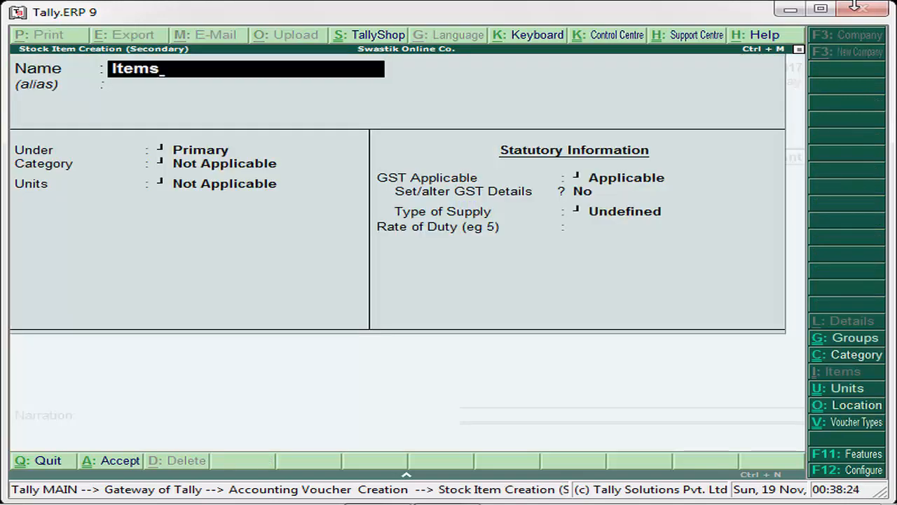
{"action": "key", "text": "BackSpace"}
{"action": "type", "text": "2"}
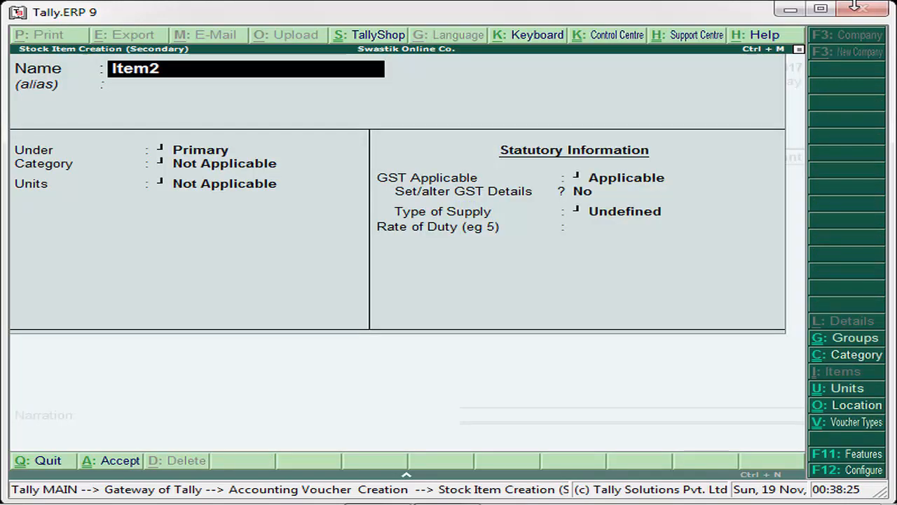
{"action": "key", "text": "Return"}
{"action": "key", "text": "Return"}
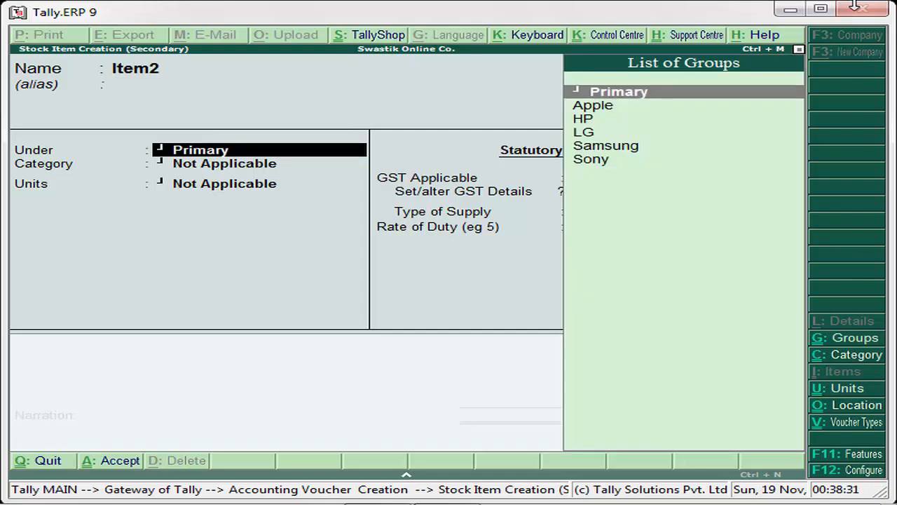
- Keep Item2 under Primary with no category, set its units to pcs, and keep GST as Applicable
{"action": "key", "text": "Return"}
{"action": "key", "text": "Return"}
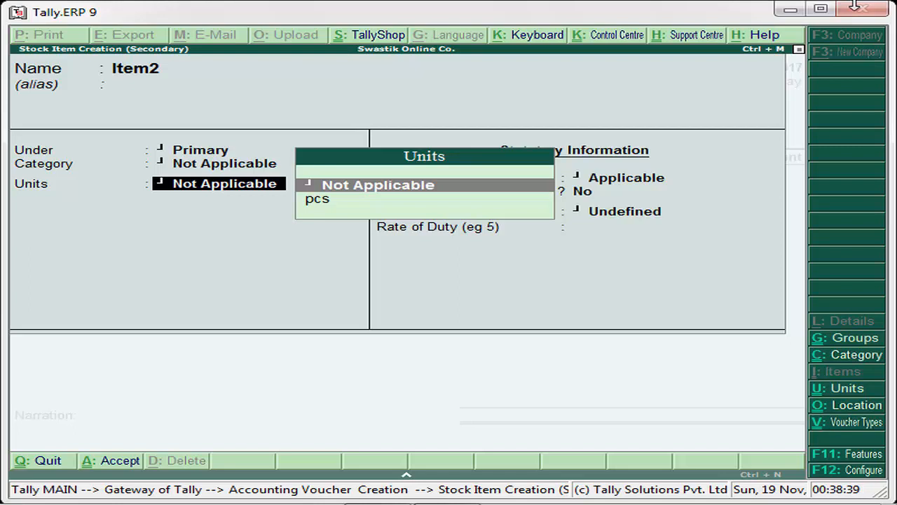
{"action": "key", "text": "Down"}
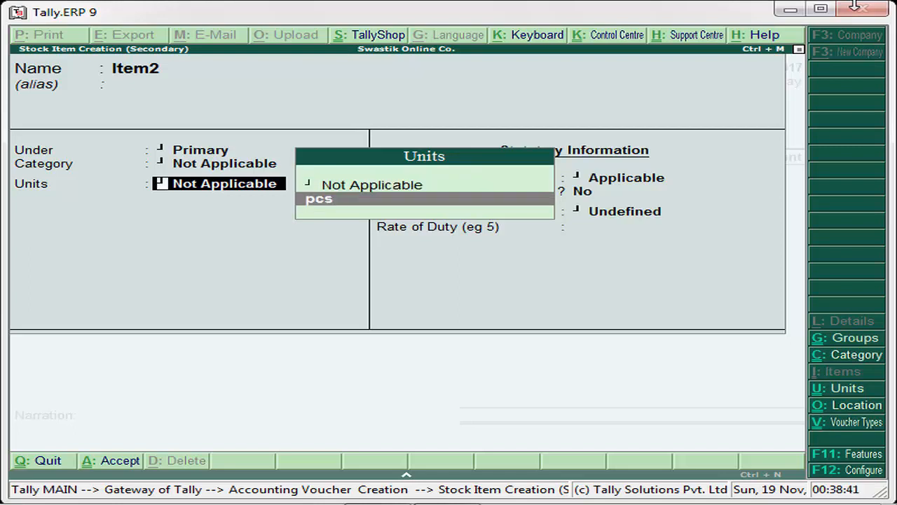
{"action": "key", "text": "Return"}
{"action": "key", "text": "Return"}
{"action": "key", "text": "Return"}
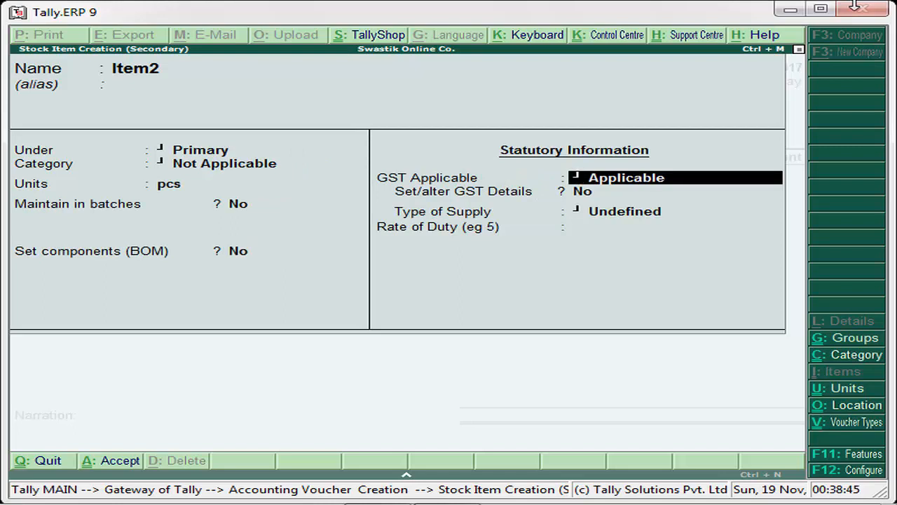
{"action": "key", "text": "Return"}
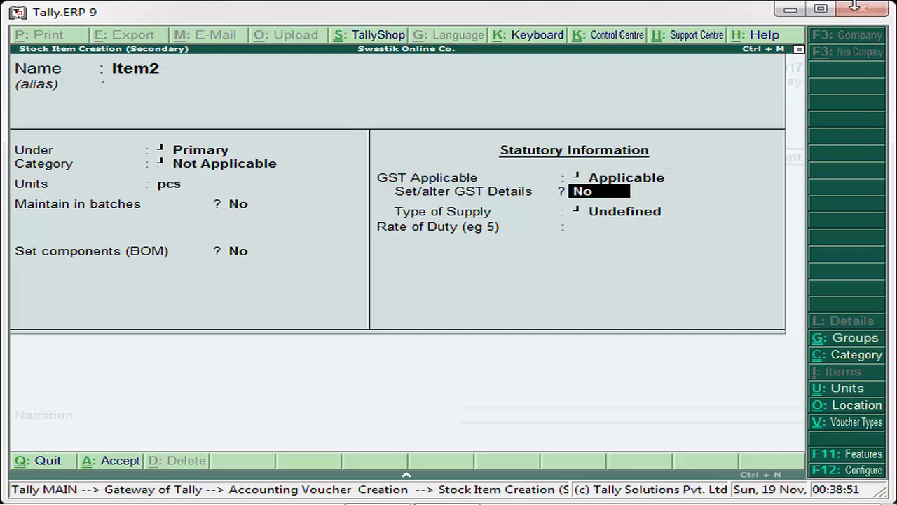
- Open the GST tax rate details for Item2 and quit them without entering a rate
{"action": "type", "text": "y"}
{"action": "key", "text": "Return"}
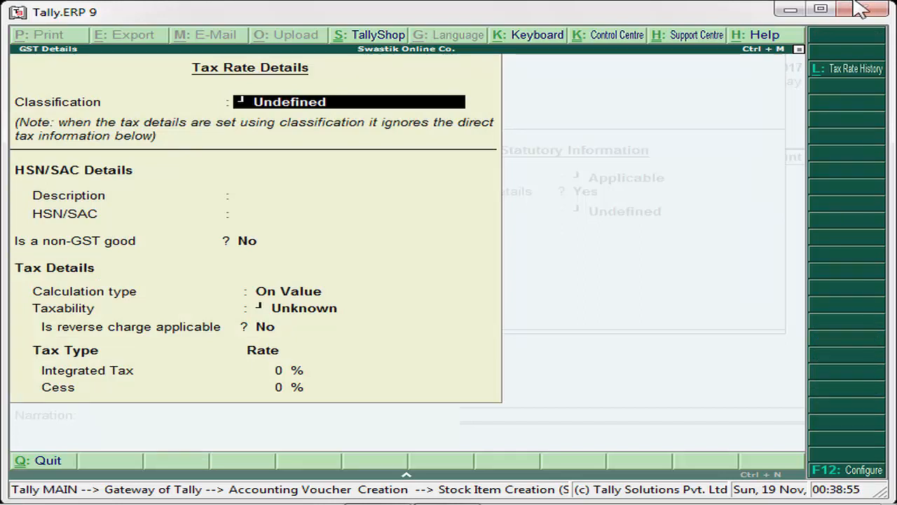
{"action": "key", "text": "Escape"}
{"action": "key", "text": "Escape"}
{"action": "type", "text": "y"}
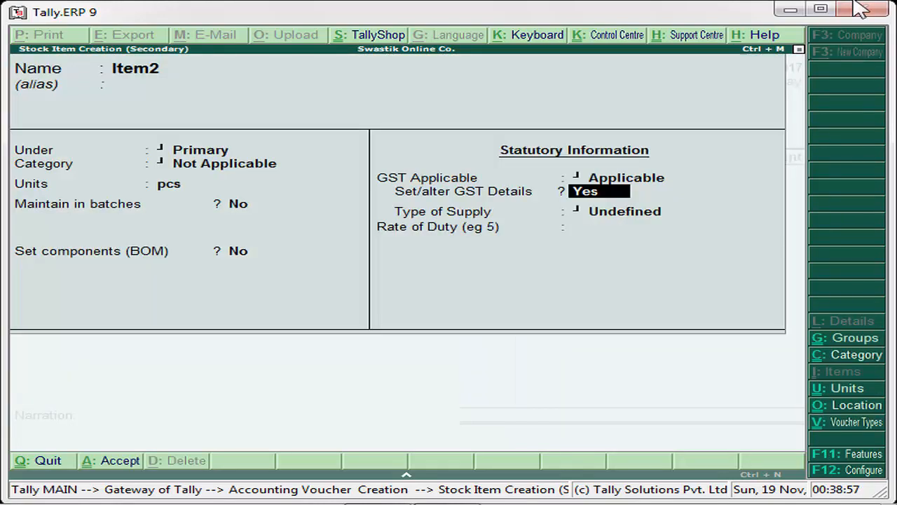
- Set Item2's Set/alter GST Details to No, type of supply to Goods and rate of duty to 12, and save it
{"action": "type", "text": "n"}
{"action": "key", "text": "Return"}
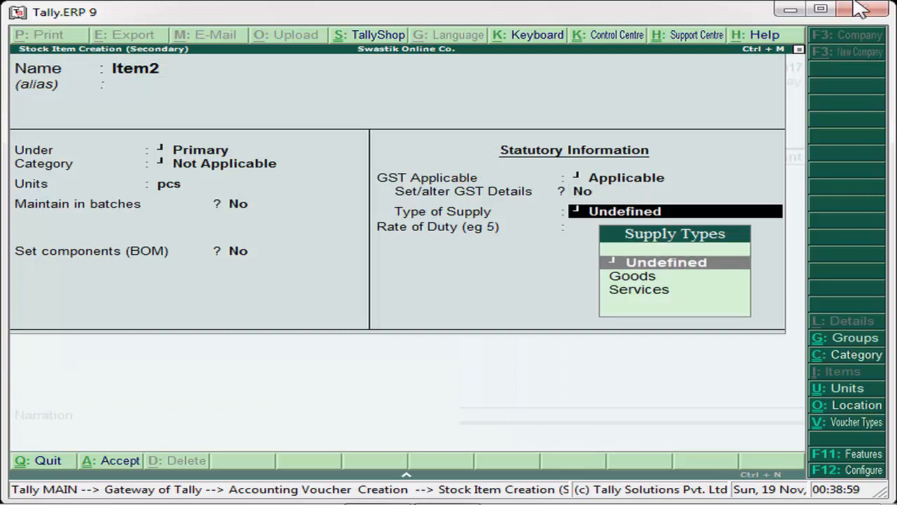
{"action": "key", "text": "Down"}
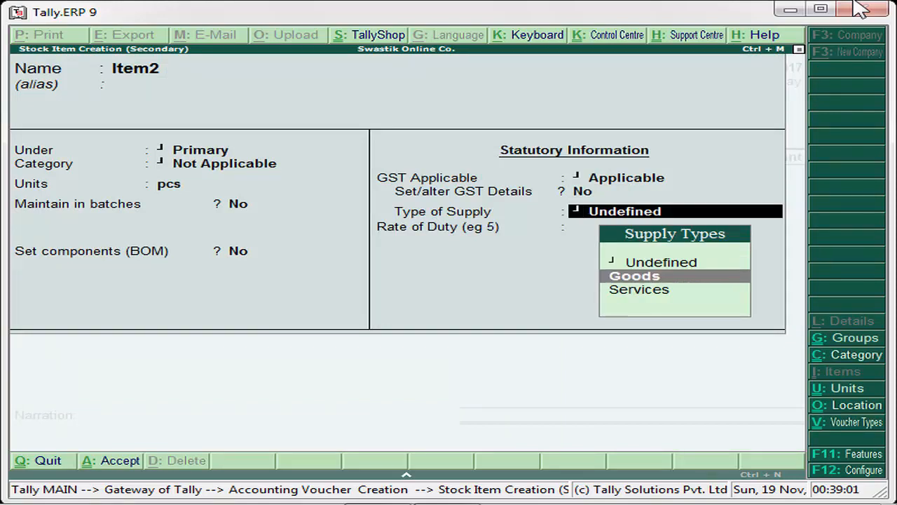
{"action": "key", "text": "Return"}
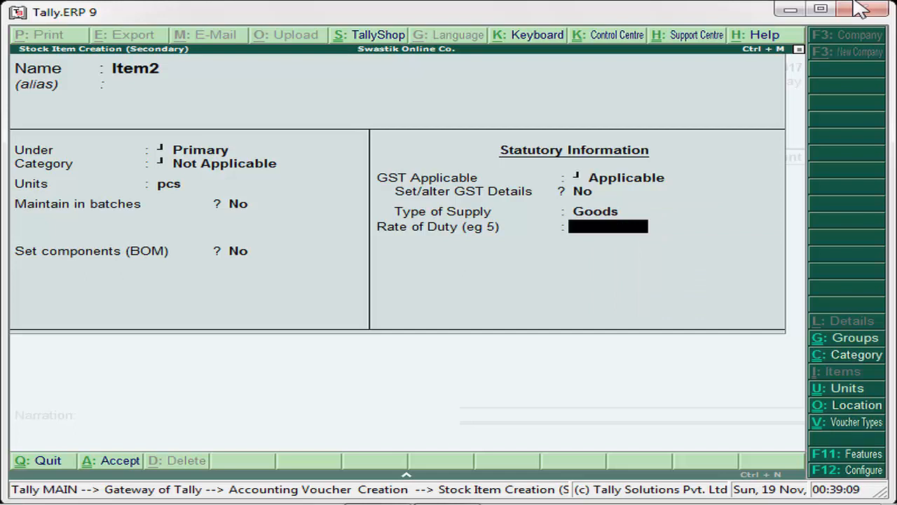
{"action": "type", "text": "12"}
{"action": "key", "text": "Return"}
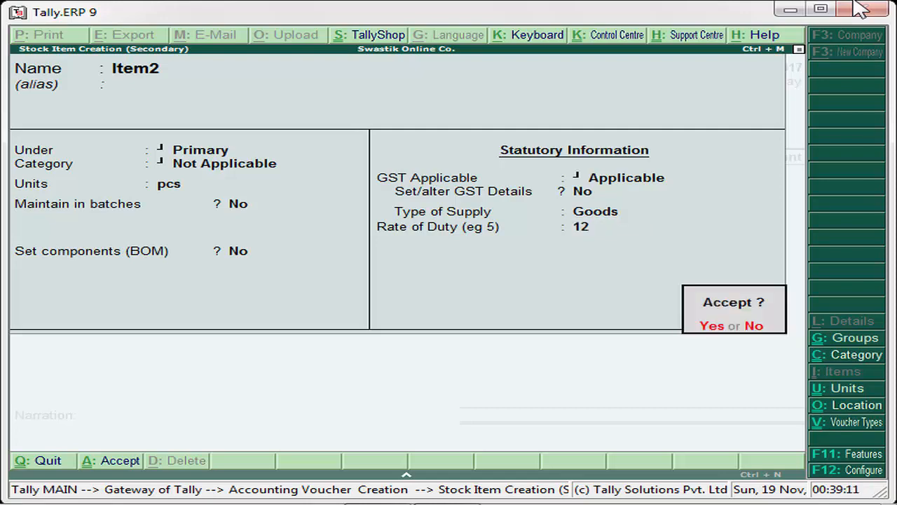
{"action": "key", "text": "n"}
{"action": "key", "text": "ctrl+a"}
- Allocate Item2 to Main Location with tracking number and order number set to Not Applicable
{"action": "key", "text": "Return"}
{"action": "key", "text": "Down"}
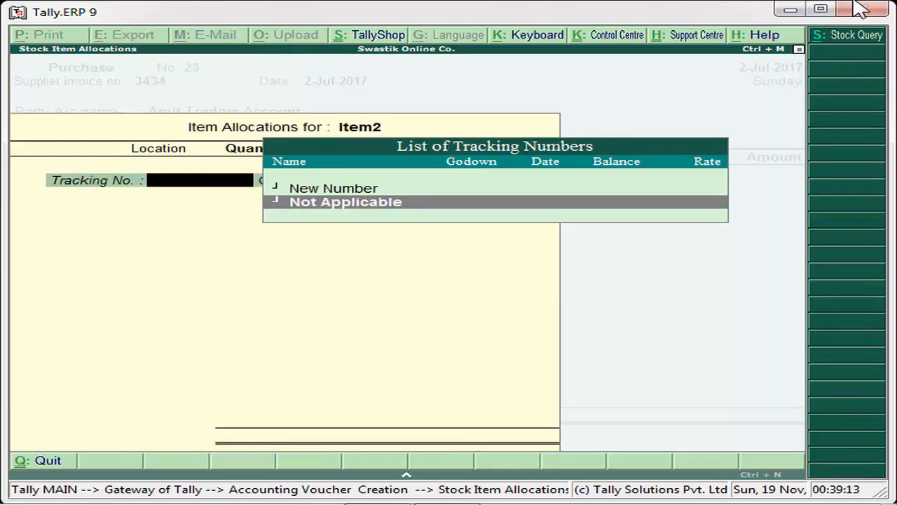
{"action": "key", "text": "Return"}
{"action": "key", "text": "Return"}
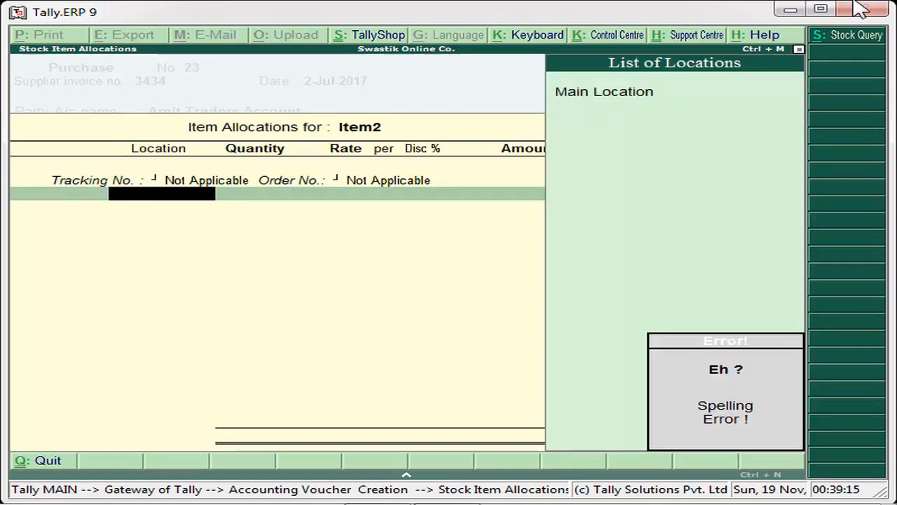
{"action": "key", "text": "Return"}
- Enter a quantity of 20 pcs at a rate of 150 for Item2 and accept the item allocation
{"action": "type", "text": "20"}
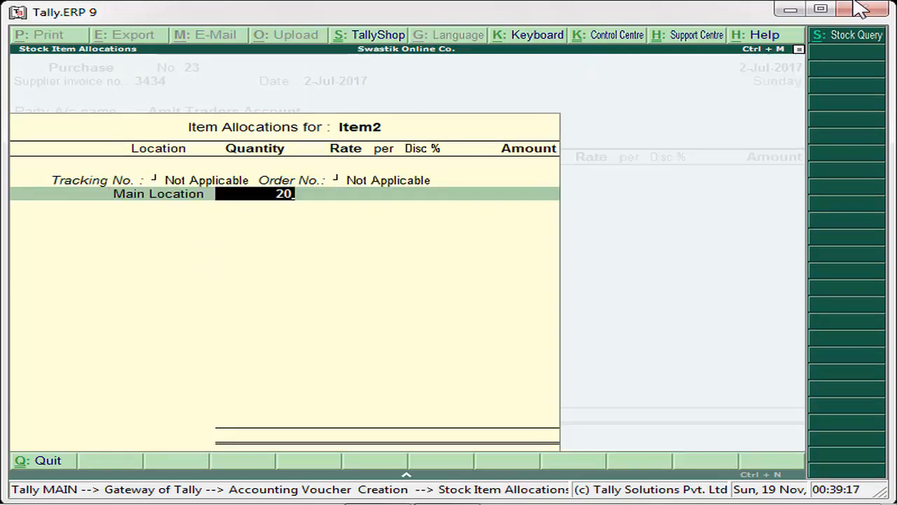
{"action": "key", "text": "Return"}
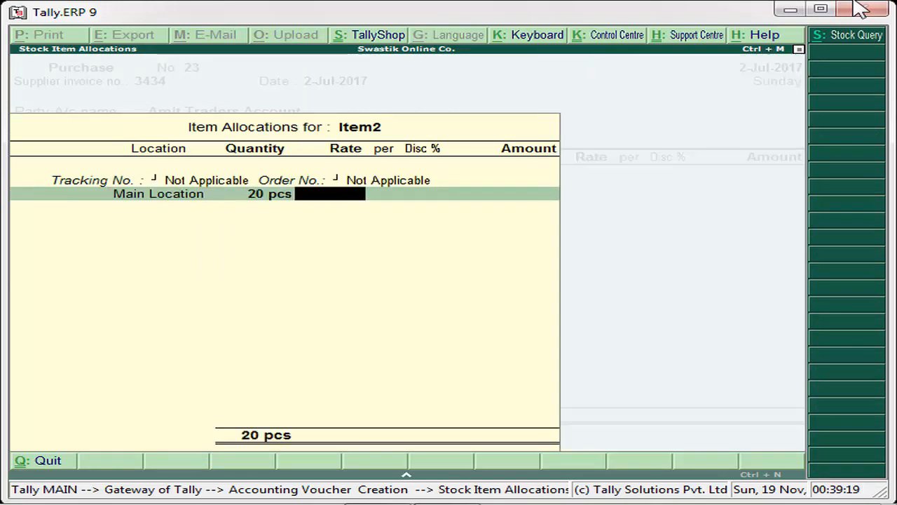
{"action": "type", "text": "150"}
{"action": "key", "text": "Return"}
{"action": "key", "text": "Return"}
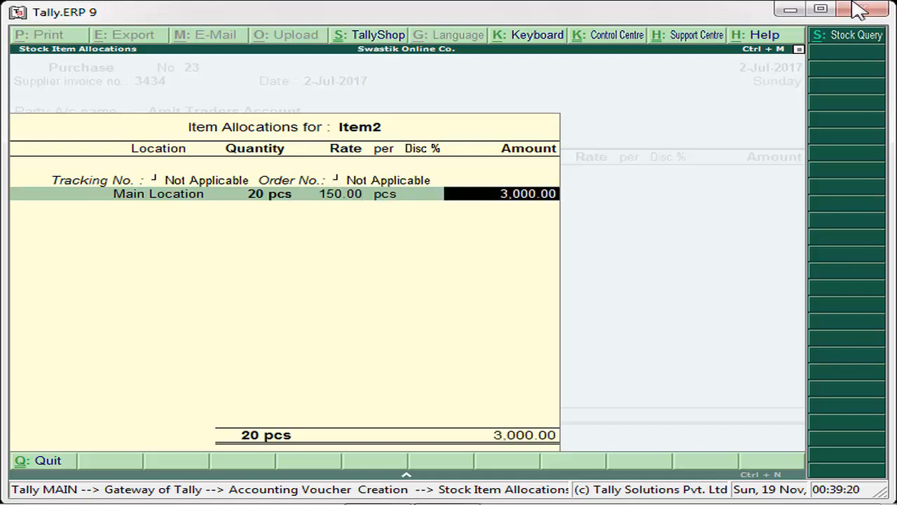
{"action": "key", "text": "Return"}
{"action": "key", "text": "Return"}
{"action": "key", "text": "Return"}
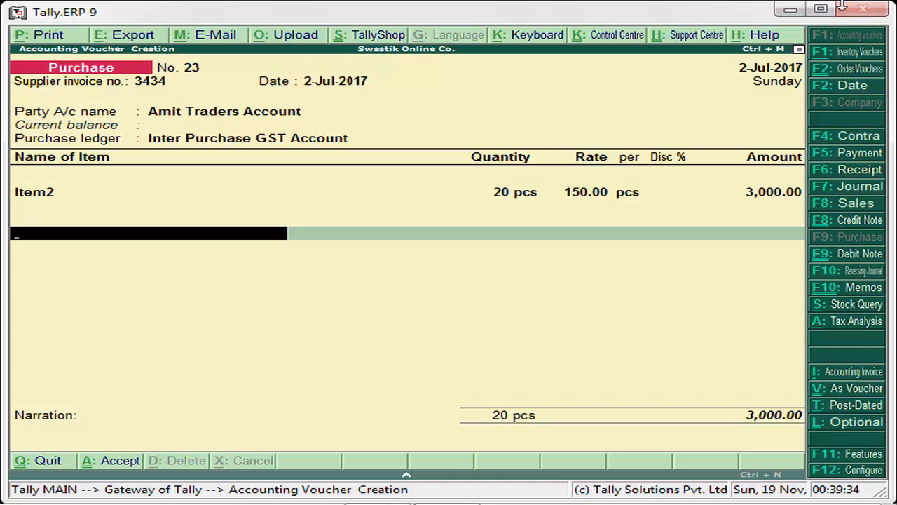
- Create a ledger named Input Igst Account from the voucher and place it under Duties & Taxes
{"action": "key", "text": "alt+c"}
{"action": "type", "text": "Input"}
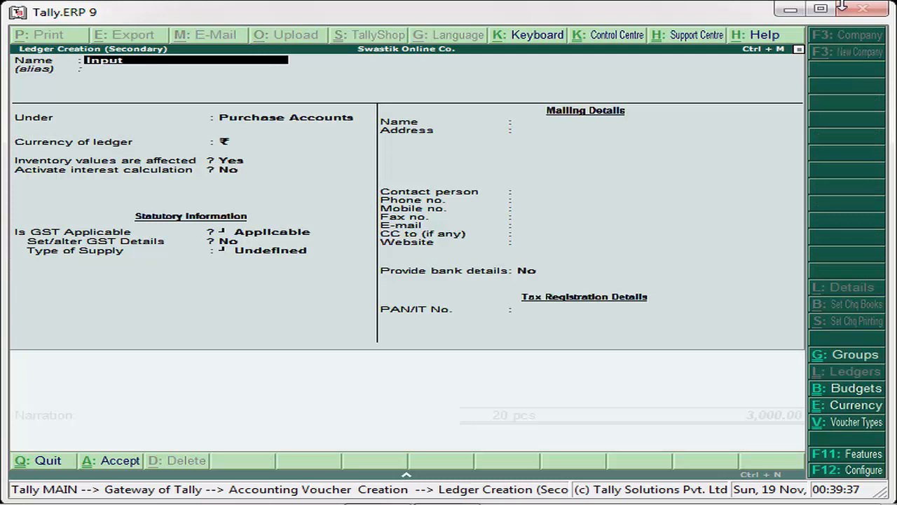
{"action": "type", "text": " Igst @"}
{"action": "key", "text": "BackSpace"}
{"action": "type", "text": "-"}
{"action": "type", "text": "-"}
{"action": "type", "text": "Account"}
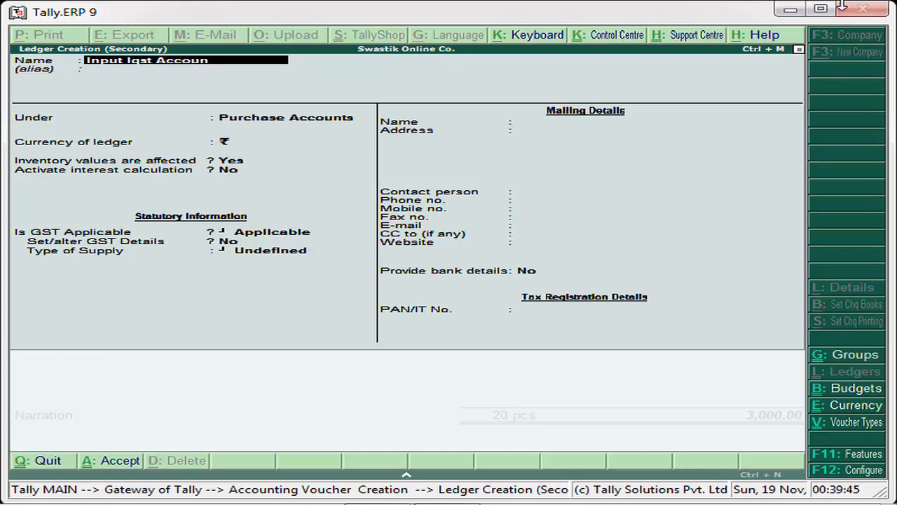
{"action": "key", "text": "Return"}
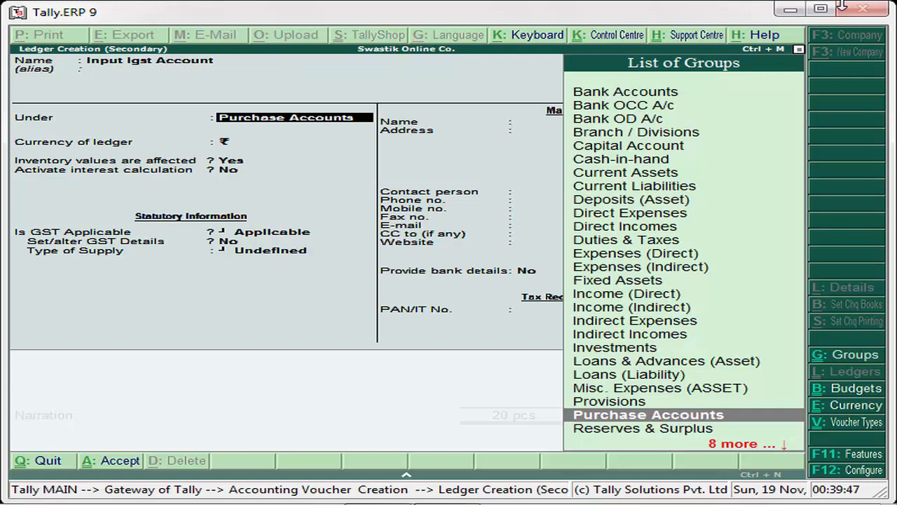
{"action": "type", "text": "Du"}
{"action": "key", "text": "Return"}
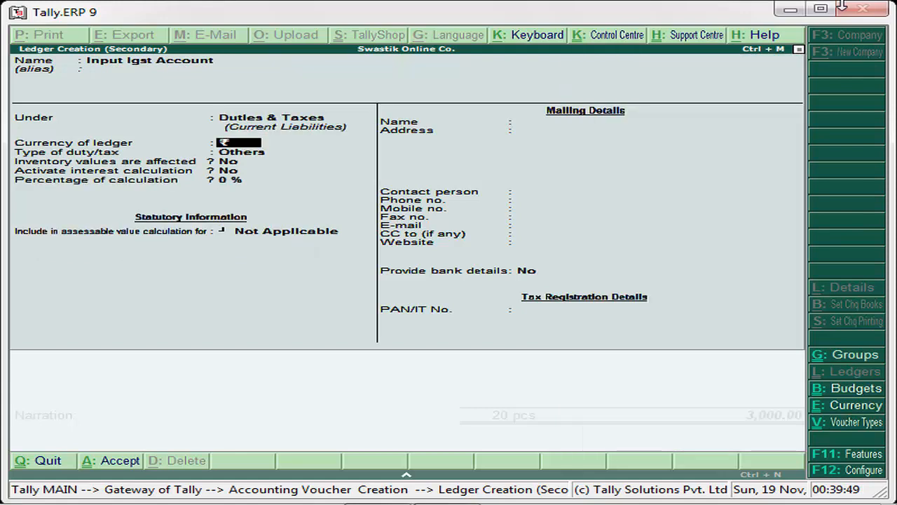
- Set the new ledger's type of duty/tax to GST and its tax type to Integrated Tax, keep the remaining defaults, and save it
{"action": "key", "text": "Return"}
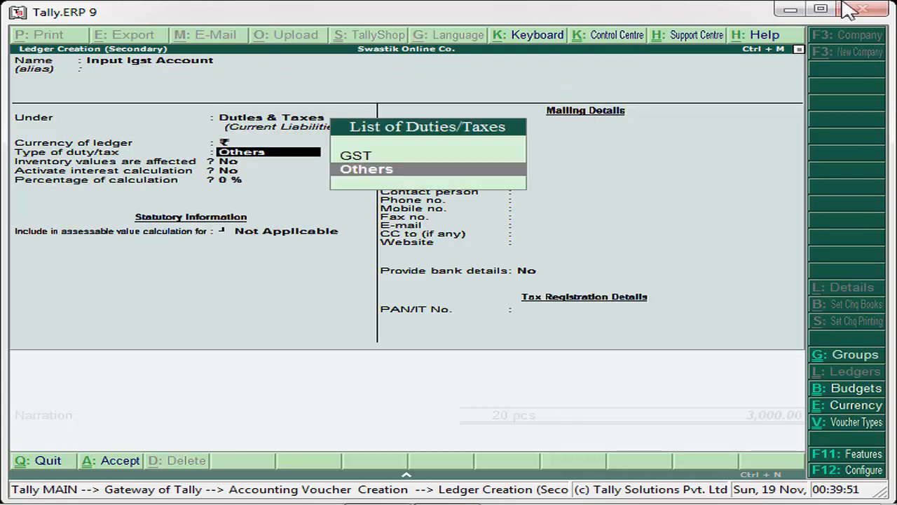
{"action": "key", "text": "Up"}
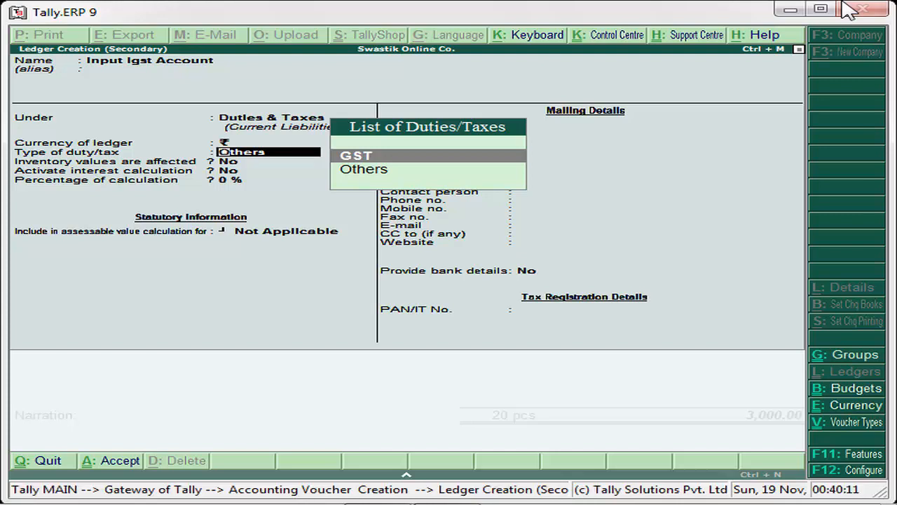
{"action": "key", "text": "Return"}
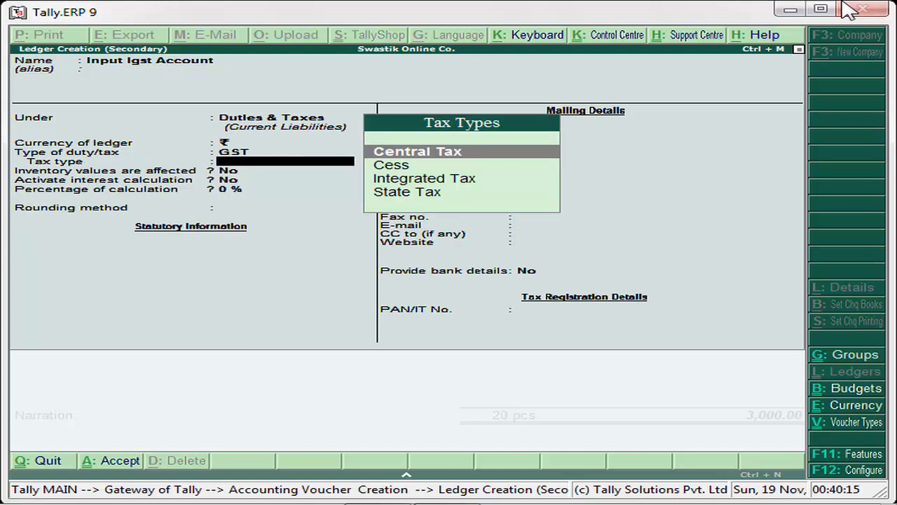
{"action": "key", "text": "Down"}
{"action": "key", "text": "Down"}
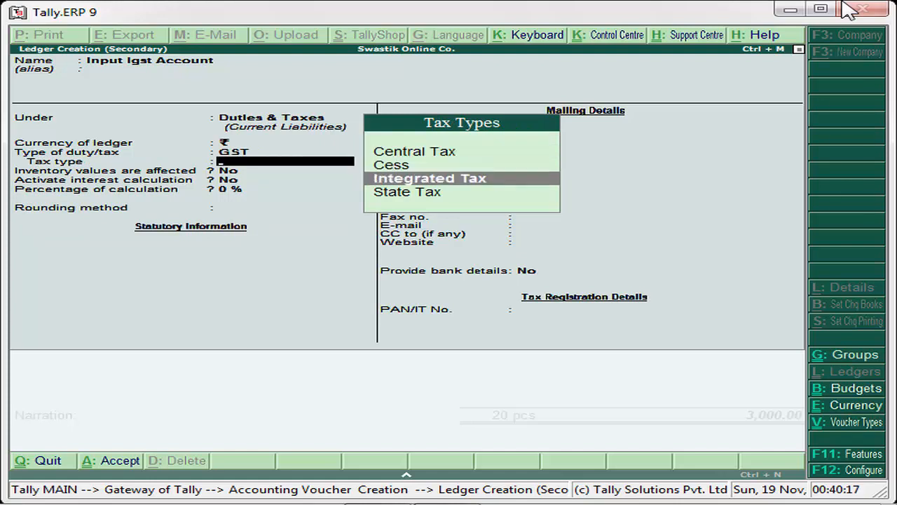
{"action": "key", "text": "Return"}
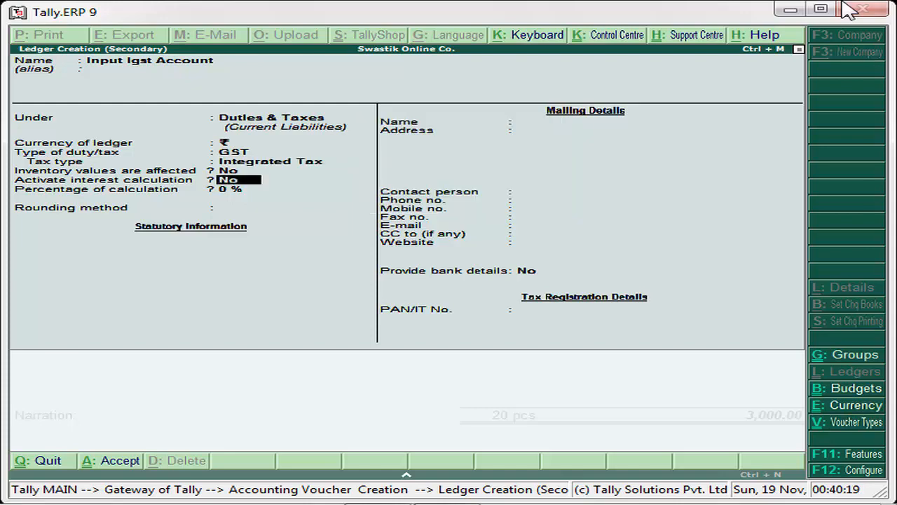
{"action": "key", "text": "Return"}
{"action": "key", "text": "Return"}
{"action": "key", "text": "Return"}
{"action": "key", "text": "Return"}
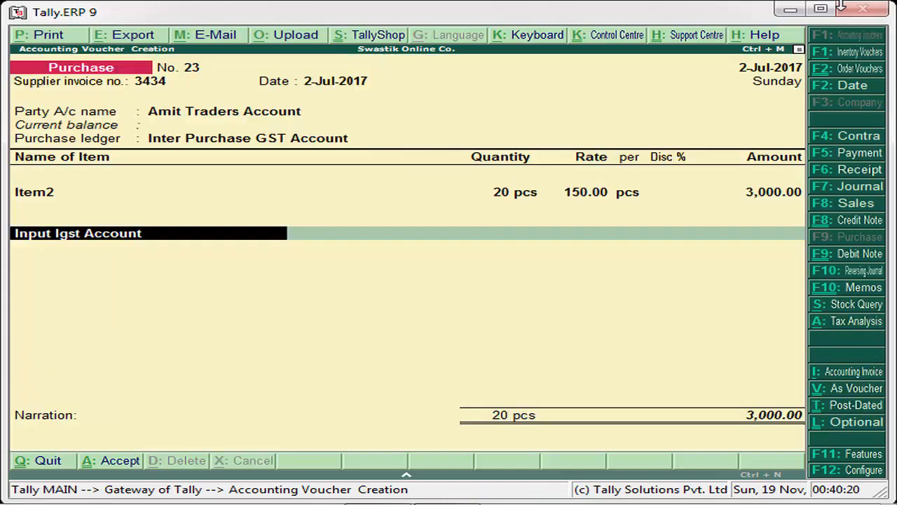
- Add Input Igst Account to the purchase voucher with its automatically calculated amount and end the ledger entries
{"action": "key", "text": "Return"}
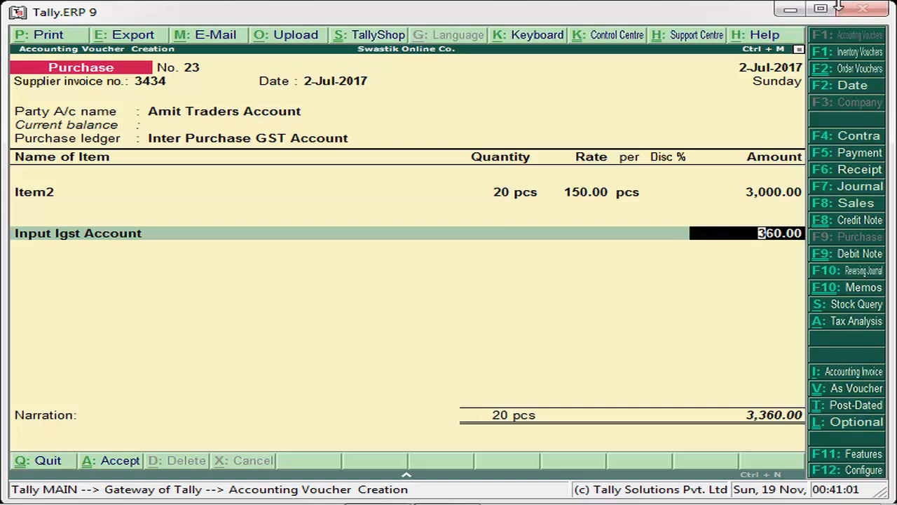
{"action": "key", "text": "Return"}
{"action": "key", "text": "Return"}
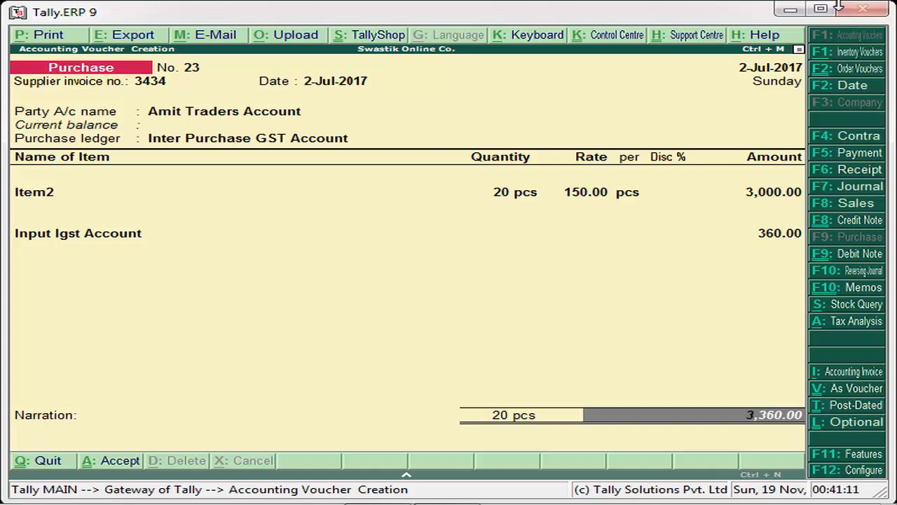
- Go back through the voucher to the party account, accept its party details unchanged, and return to the purchase ledger selection
{"action": "key", "text": "BackSpace"}
{"action": "key", "text": "BackSpace"}
{"action": "key", "text": "BackSpace"}
{"action": "key", "text": "BackSpace"}
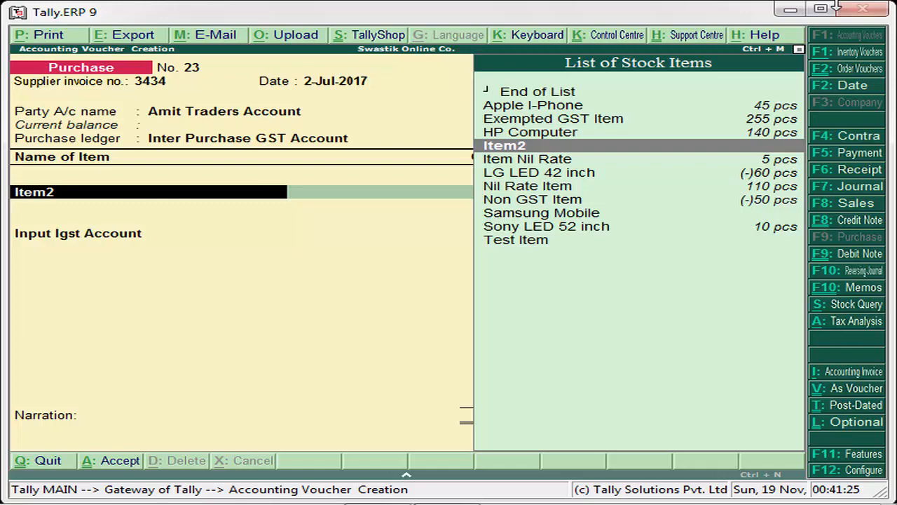
{"action": "key", "text": "BackSpace"}
{"action": "key", "text": "BackSpace"}
{"action": "key", "text": "Return"}
{"action": "key", "text": "Return"}
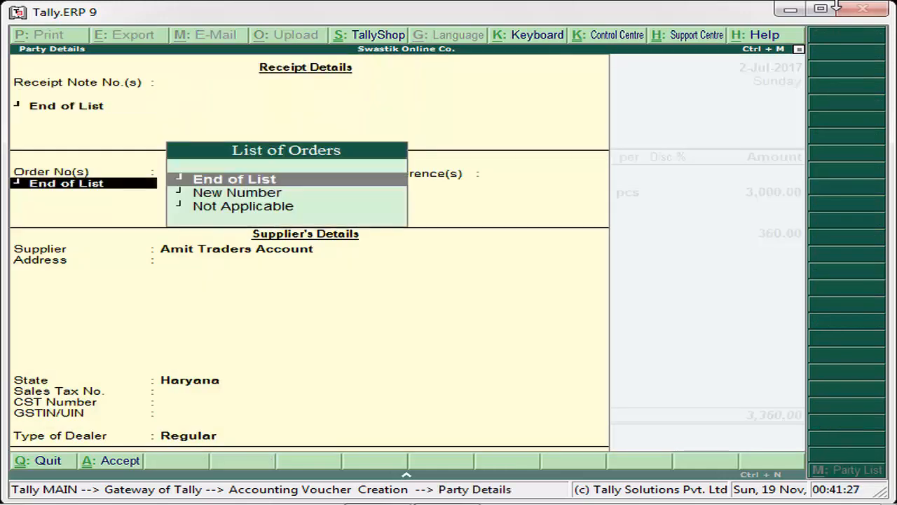
{"action": "key", "text": "Return"}
{"action": "key", "text": "Return"}
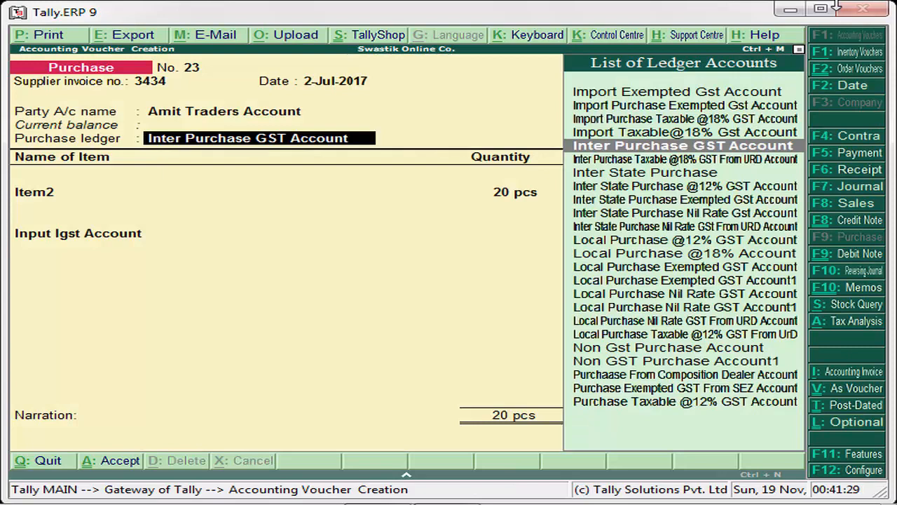